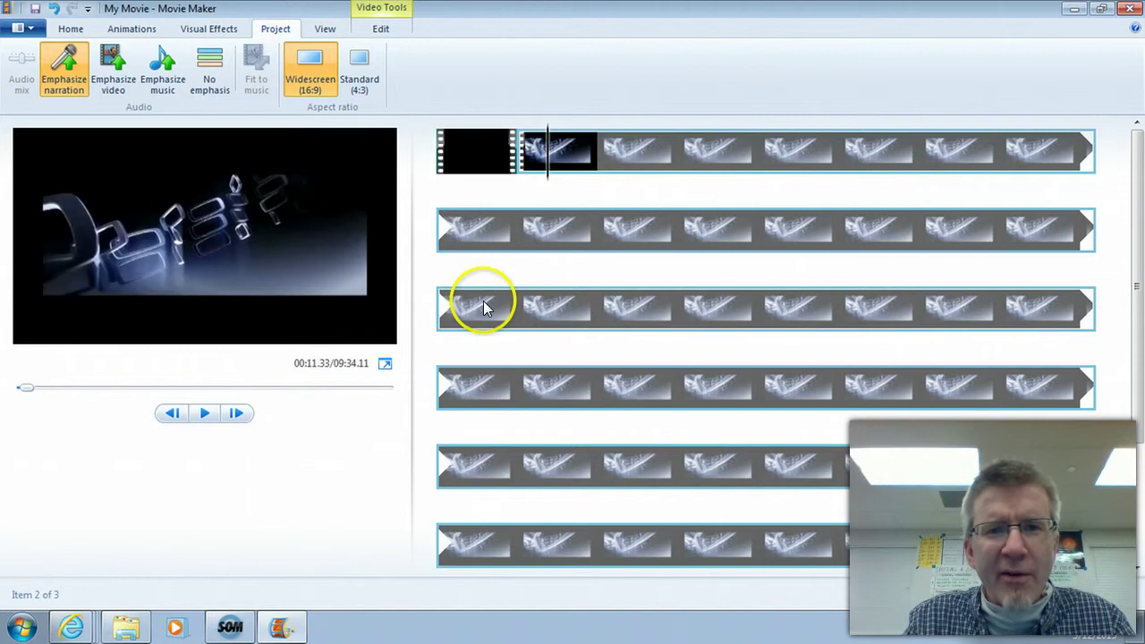
- Split the Rampage Jackson sport-science clip at 00:37.27 into two separate clips
mouse_move(519, 150)
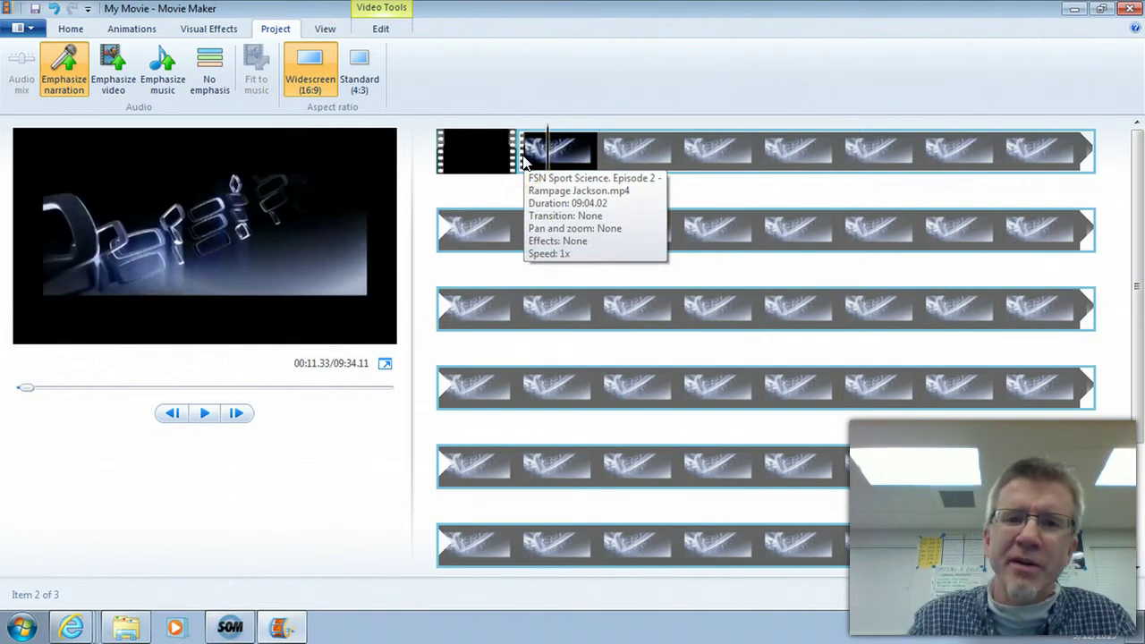
key("Home")
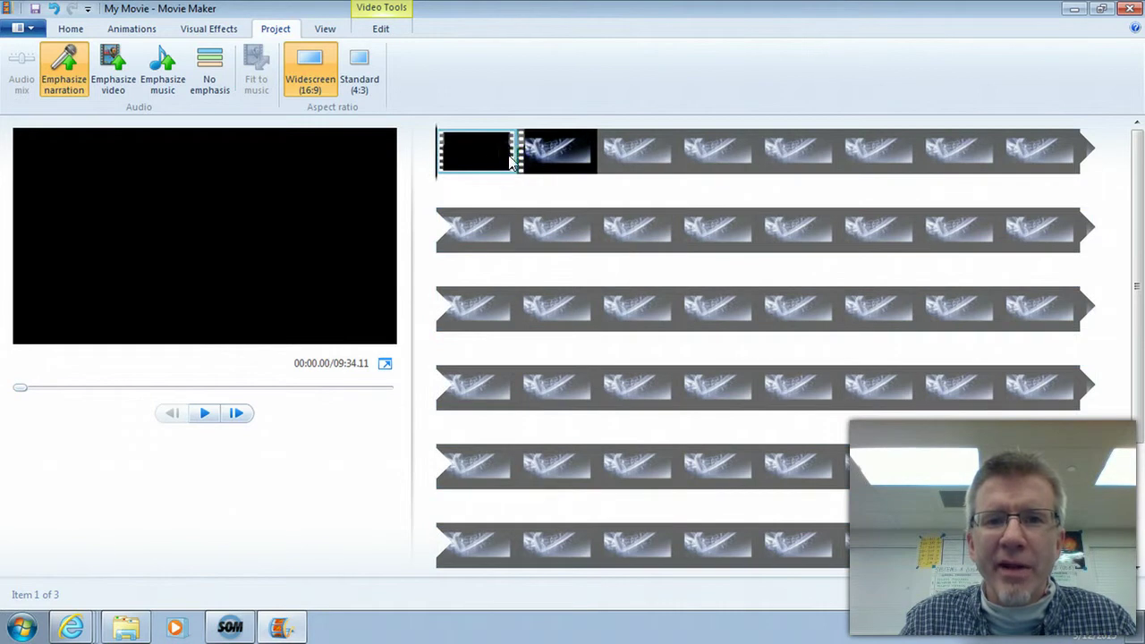
left_click(781, 159)
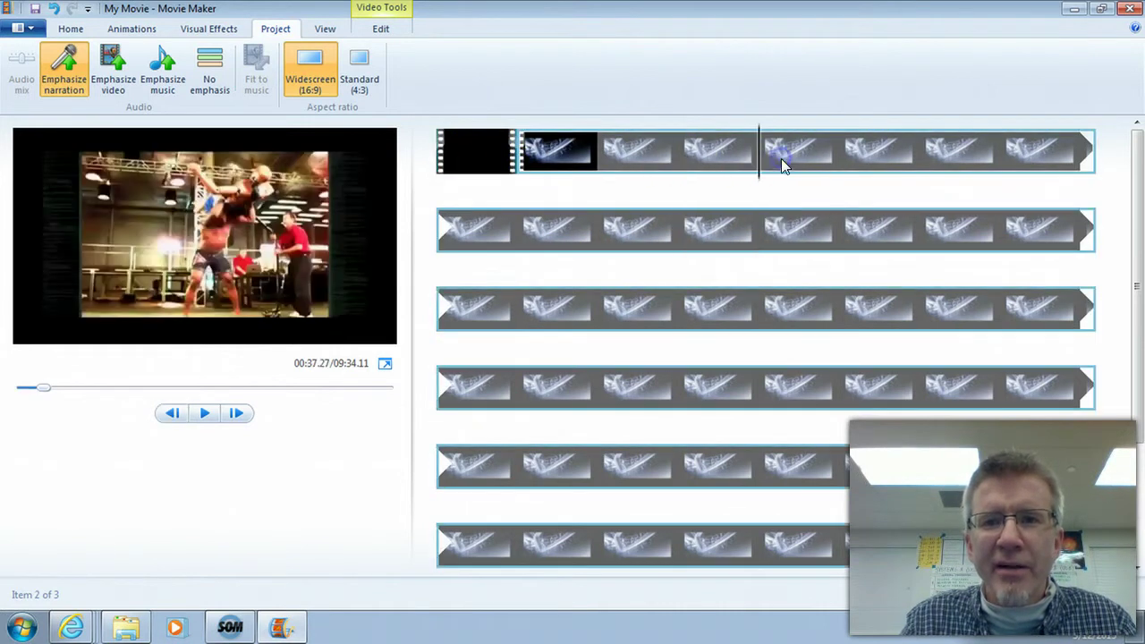
left_click(380, 30)
left_click(379, 77)
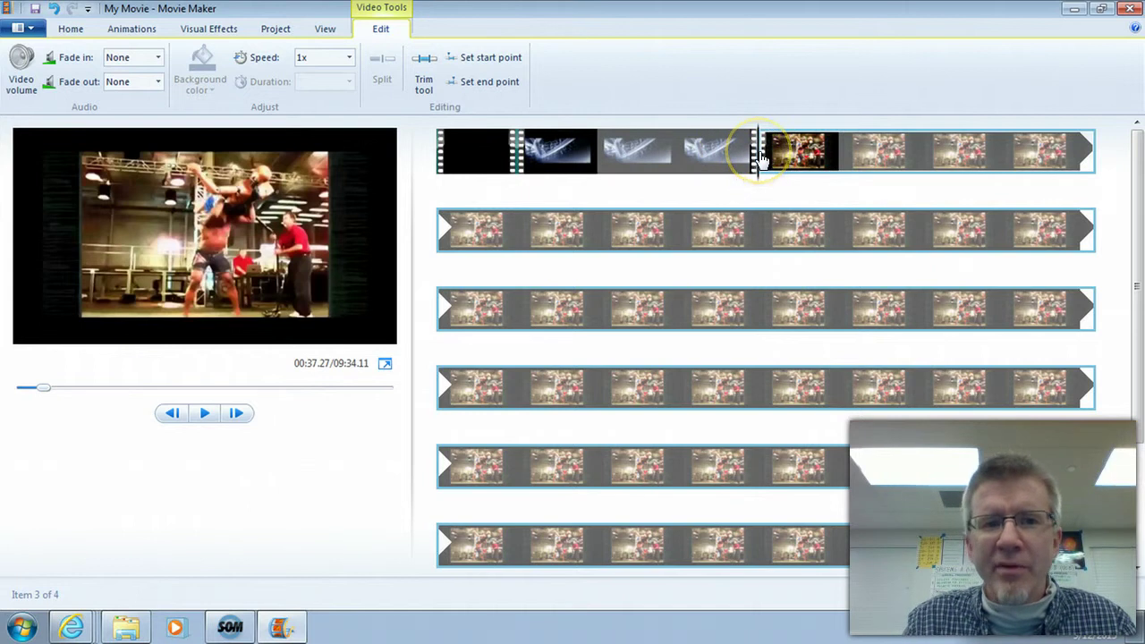
- Launch Paint from the Start menu and draw a looping black freehand scribble on the canvas
left_click(20, 632)
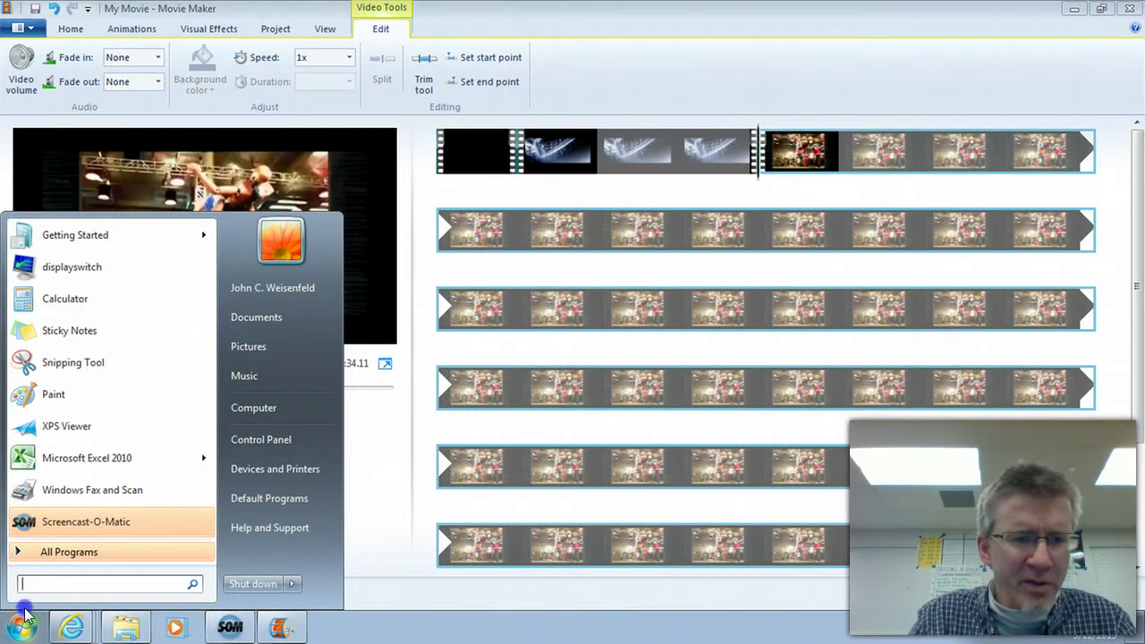
left_click(54, 398)
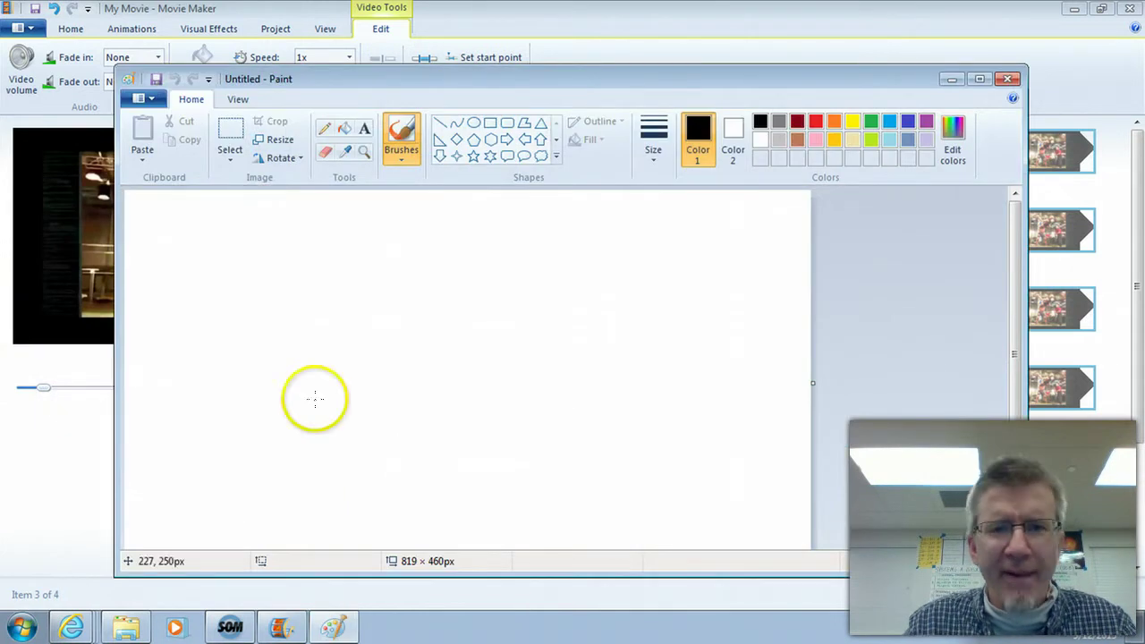
left_click(490, 281)
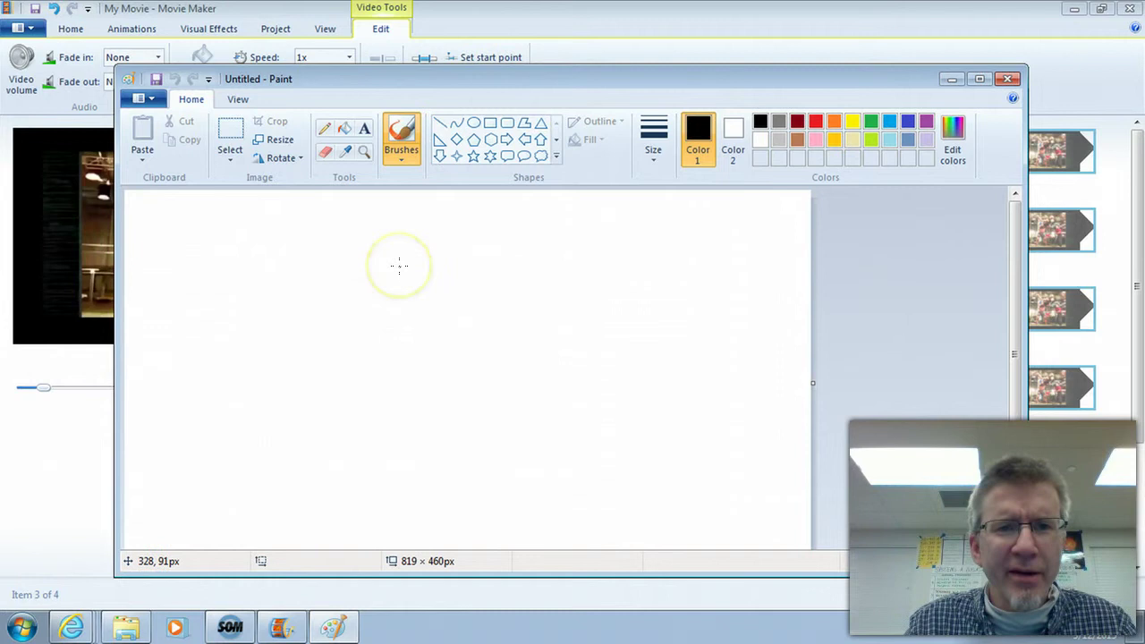
mouse_move(539, 320)
left_mouse_down()
mouse_move(703, 355)
mouse_move(650, 378)
mouse_move(477, 345)
mouse_move(402, 451)
mouse_move(384, 368)
mouse_move(304, 460)
mouse_move(585, 420)
mouse_move(687, 456)
mouse_move(591, 307)
mouse_move(488, 241)
mouse_move(450, 281)
mouse_move(207, 404)
mouse_move(227, 499)
mouse_move(349, 514)
mouse_move(614, 436)
left_mouse_up()
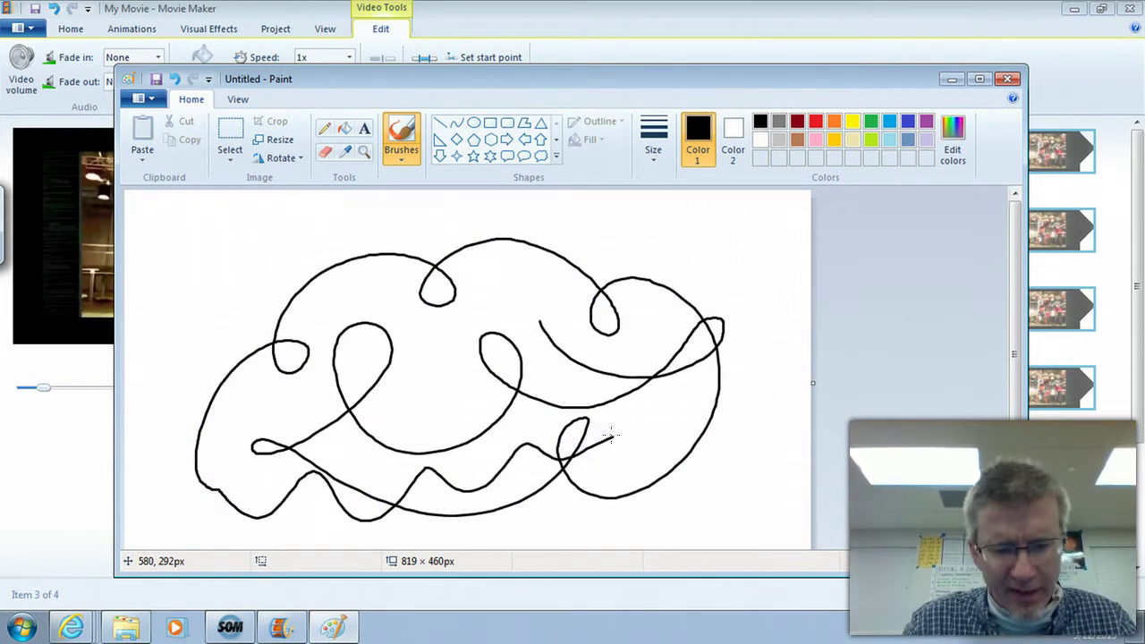
- Discard the scribble, switch to the Airbrush, and spray black strokes on the canvas
key("alt+F4")
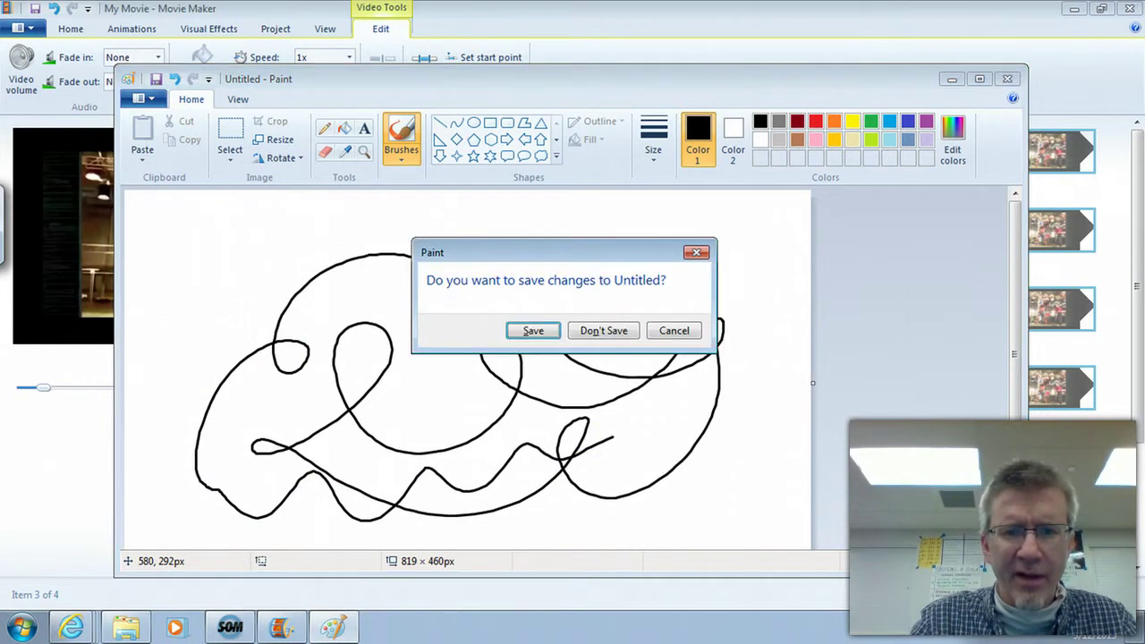
key("n")
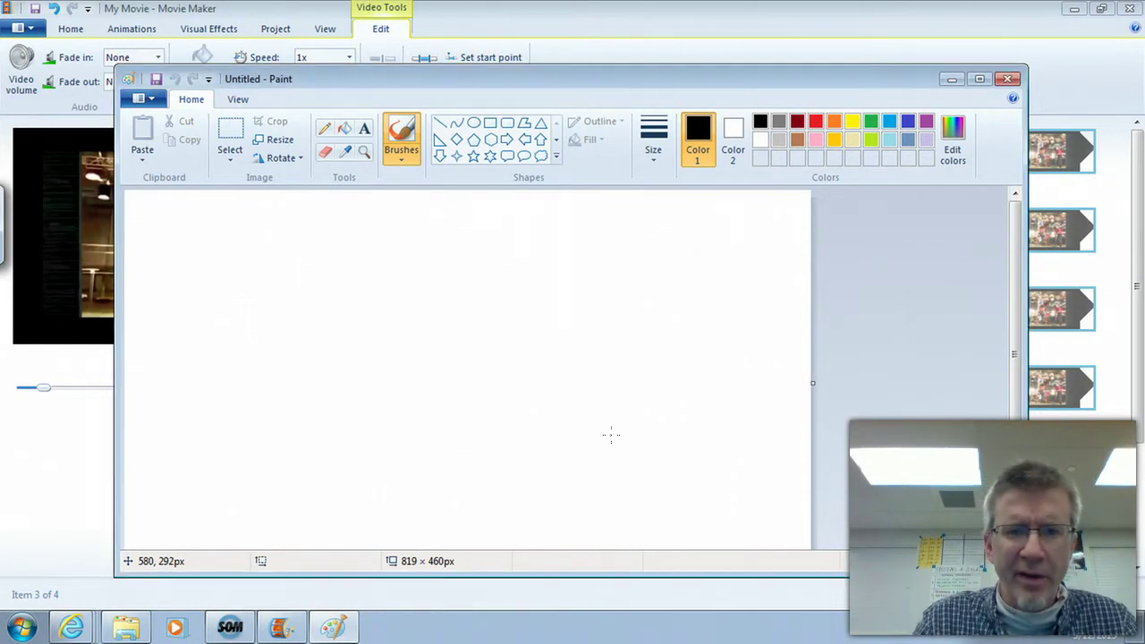
left_click(401, 154)
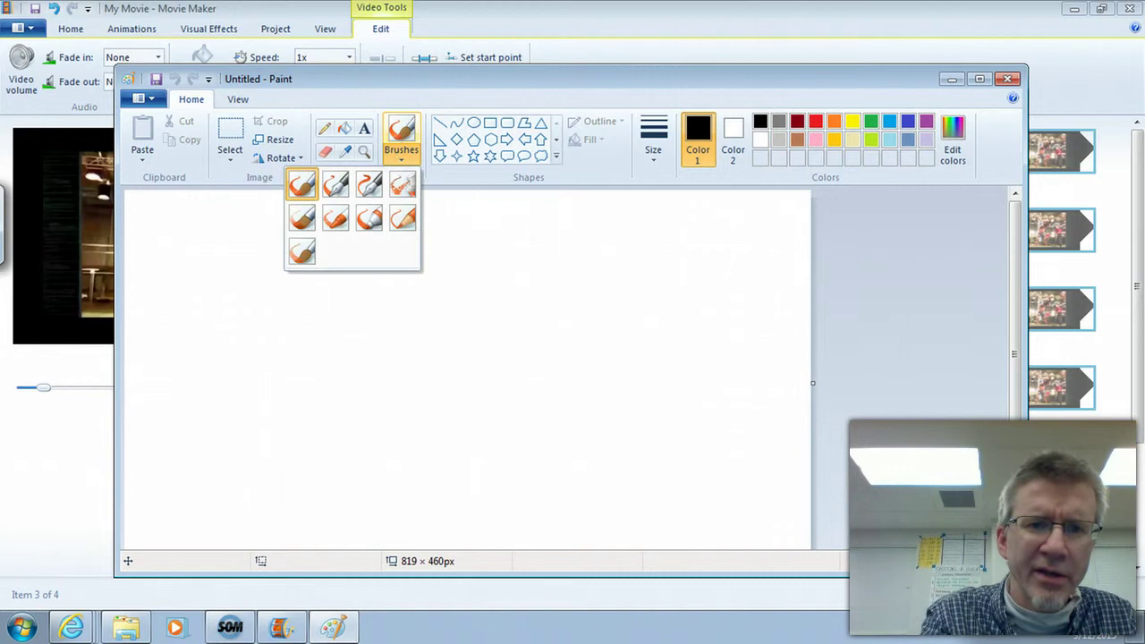
left_click(402, 184)
mouse_move(406, 255)
left_mouse_down()
mouse_move(274, 317)
mouse_move(444, 408)
mouse_move(586, 277)
left_mouse_up()
left_click_drag(474, 296, 583, 452)
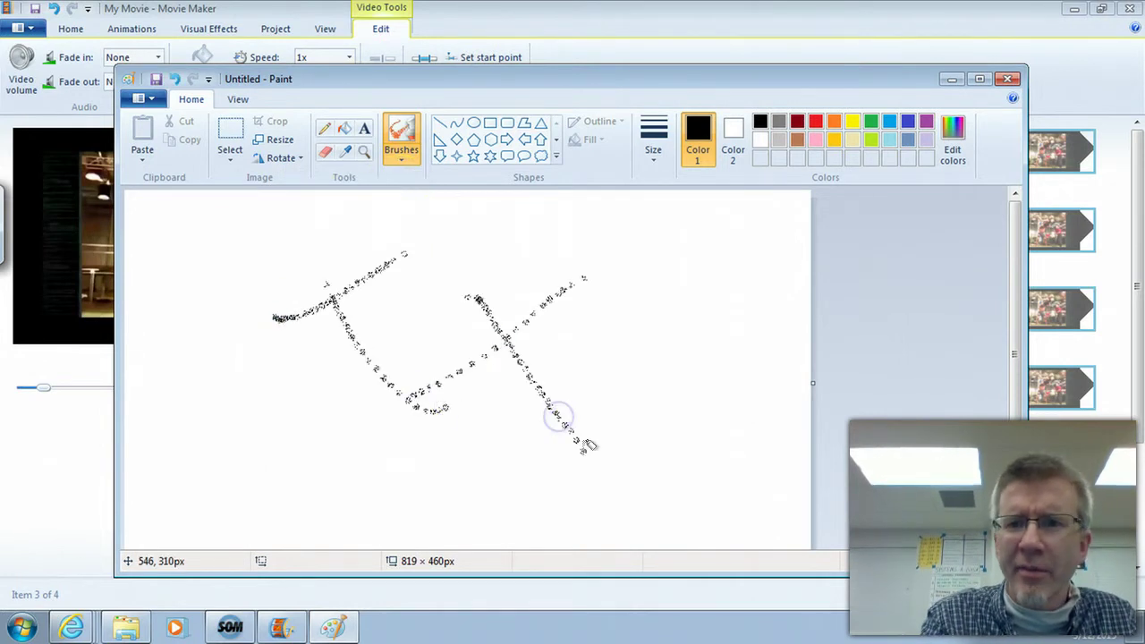
- Spray red airbrush strokes across the figure, then start another new picture
left_click(812, 122)
left_click_drag(415, 340, 649, 317)
mouse_move(457, 263)
left_mouse_down()
mouse_move(352, 437)
mouse_move(495, 433)
mouse_move(606, 366)
mouse_move(611, 399)
mouse_move(680, 402)
mouse_move(540, 402)
mouse_move(601, 417)
mouse_move(585, 286)
mouse_move(471, 353)
left_mouse_up()
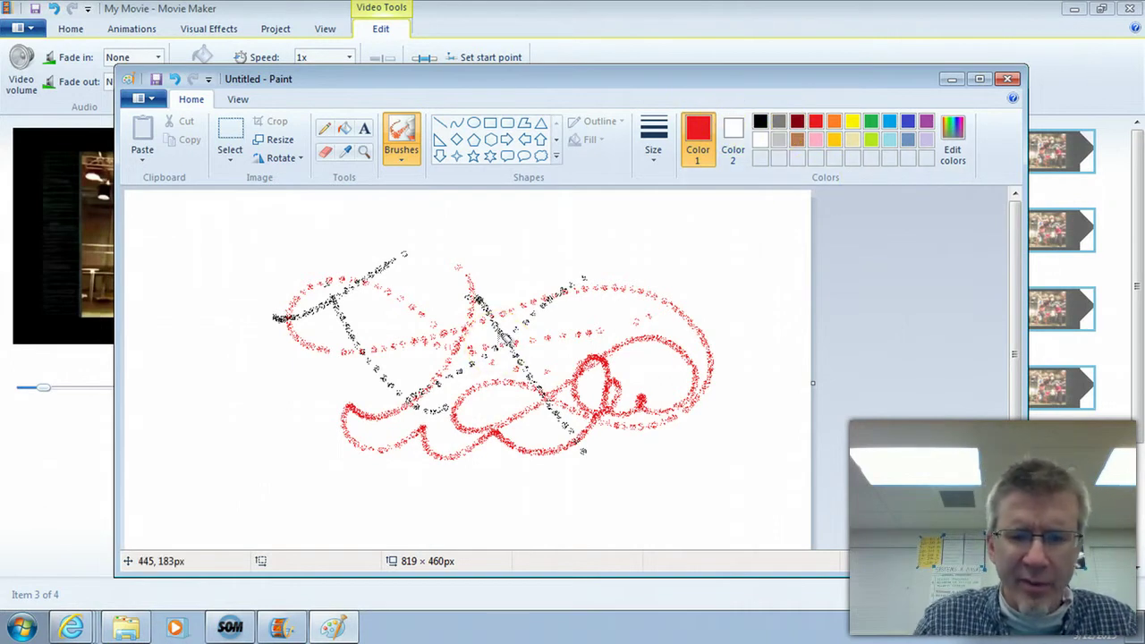
key("ctrl+n")
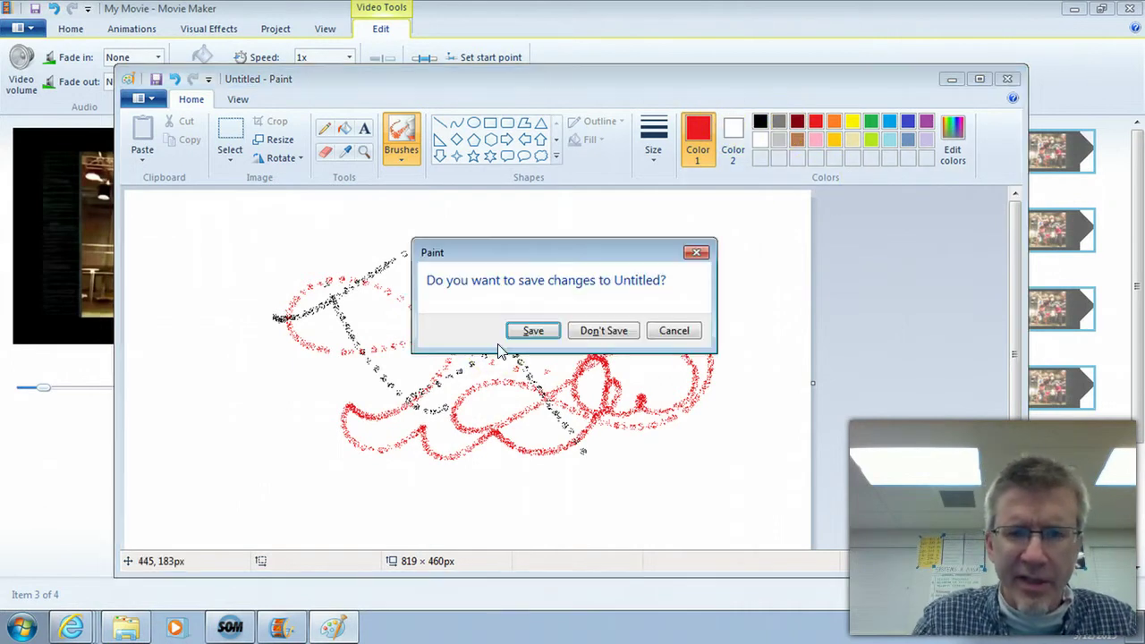
- Discard the airbrush drawing and draw a box outline with the Calligraphy brush
left_click(601, 333)
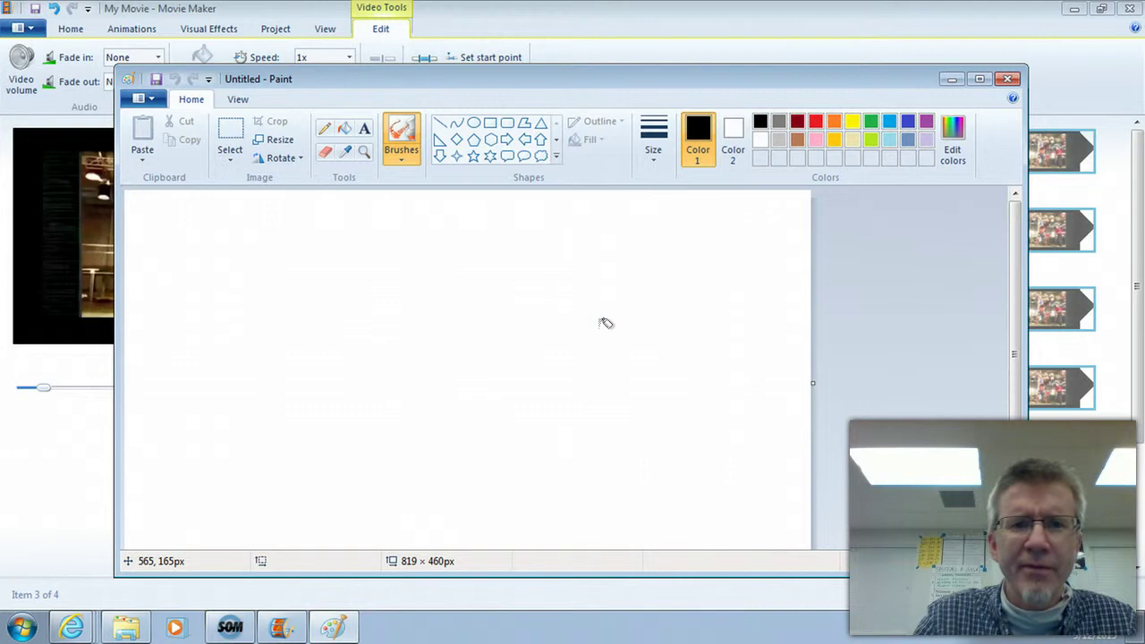
left_click(401, 157)
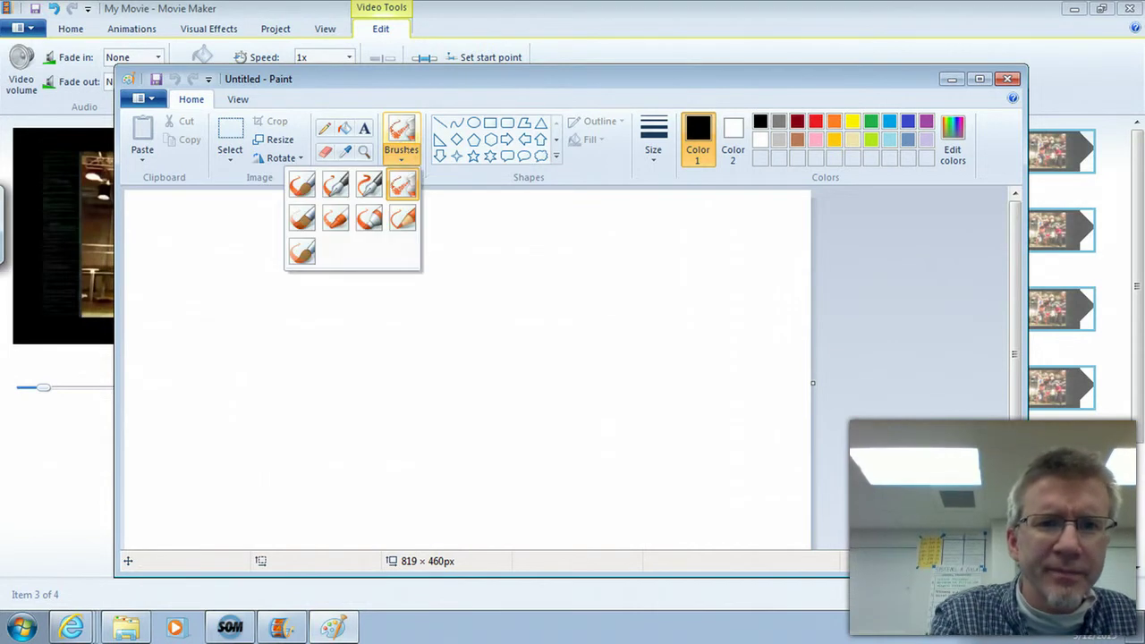
left_click(370, 186)
mouse_move(338, 328)
left_mouse_down()
mouse_move(327, 349)
mouse_move(415, 440)
mouse_move(501, 401)
mouse_move(489, 330)
mouse_move(332, 330)
left_mouse_up()
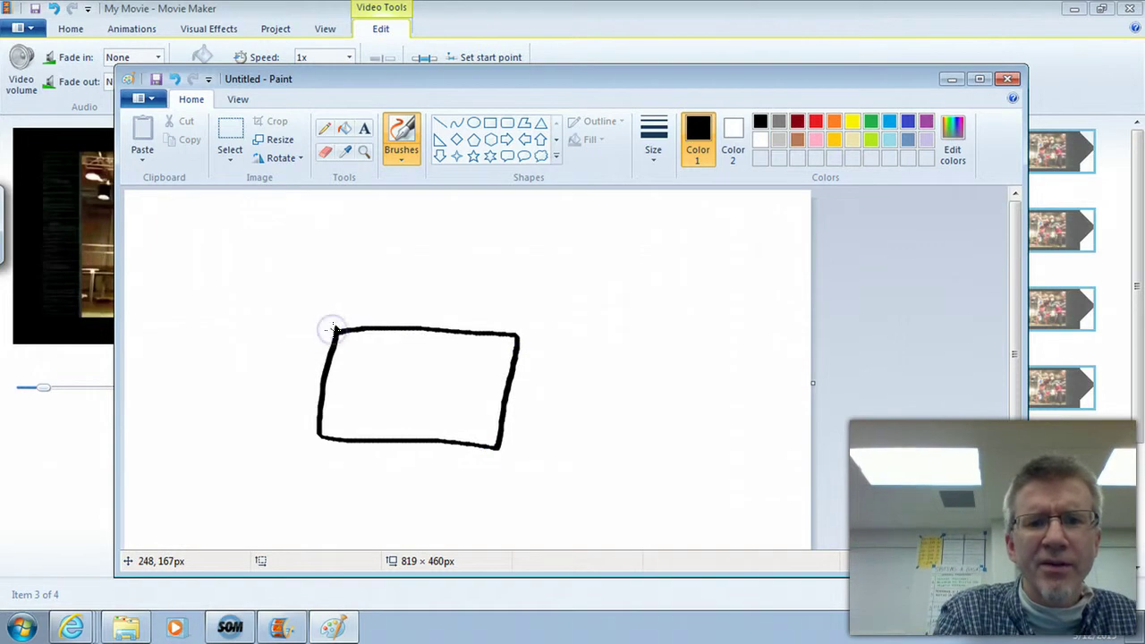
- Draw thick arrows pointing right, left, up and down from the box
left_click_drag(519, 397, 619, 405)
mouse_move(613, 374)
left_mouse_down()
mouse_move(660, 409)
mouse_move(615, 432)
left_mouse_up()
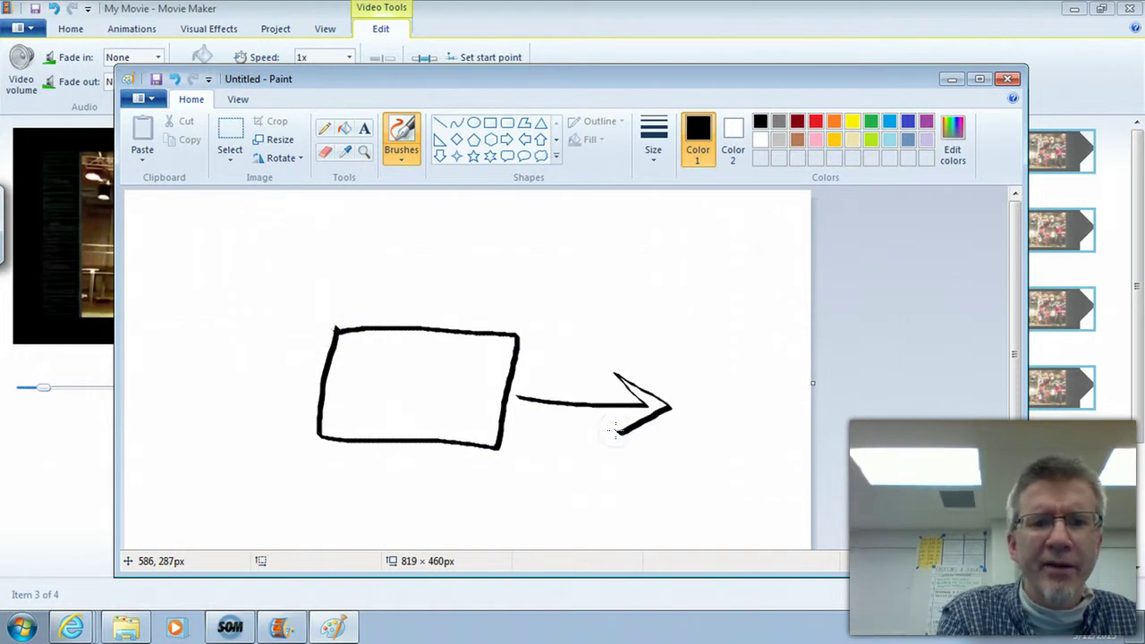
mouse_move(328, 380)
left_mouse_down()
mouse_move(227, 368)
mouse_move(215, 391)
left_mouse_up()
mouse_move(440, 329)
left_mouse_down()
mouse_move(453, 247)
mouse_move(459, 259)
left_mouse_up()
left_click_drag(438, 450, 438, 510)
- Add the text label 'Fn = the normal force' beside the upward arrow
left_click(365, 128)
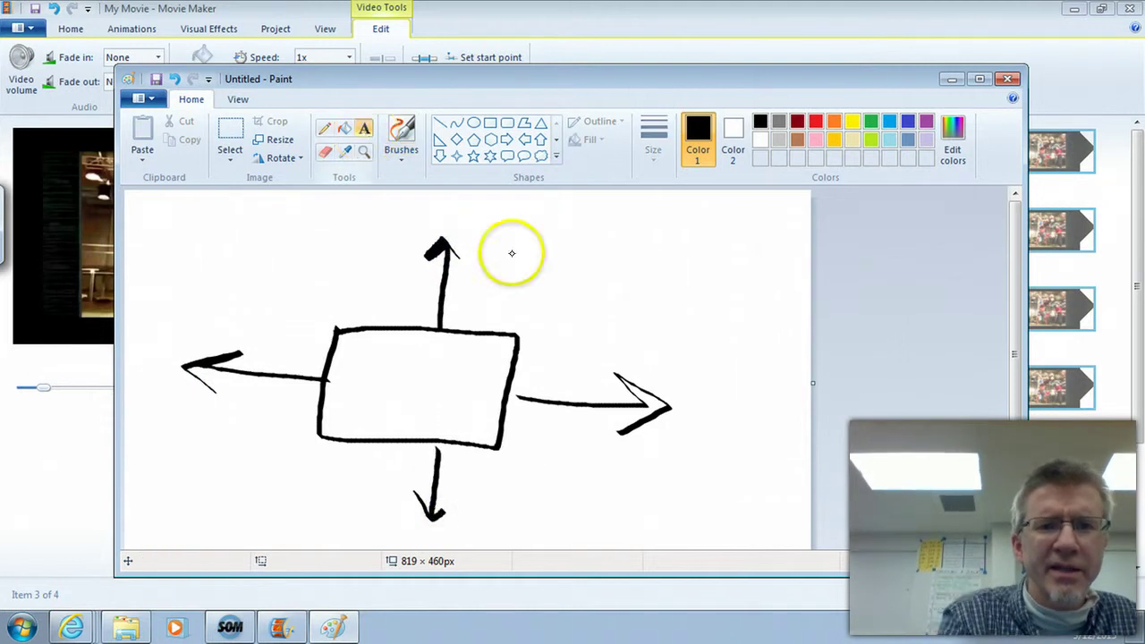
left_click(511, 253)
type("F")
left_click(513, 253)
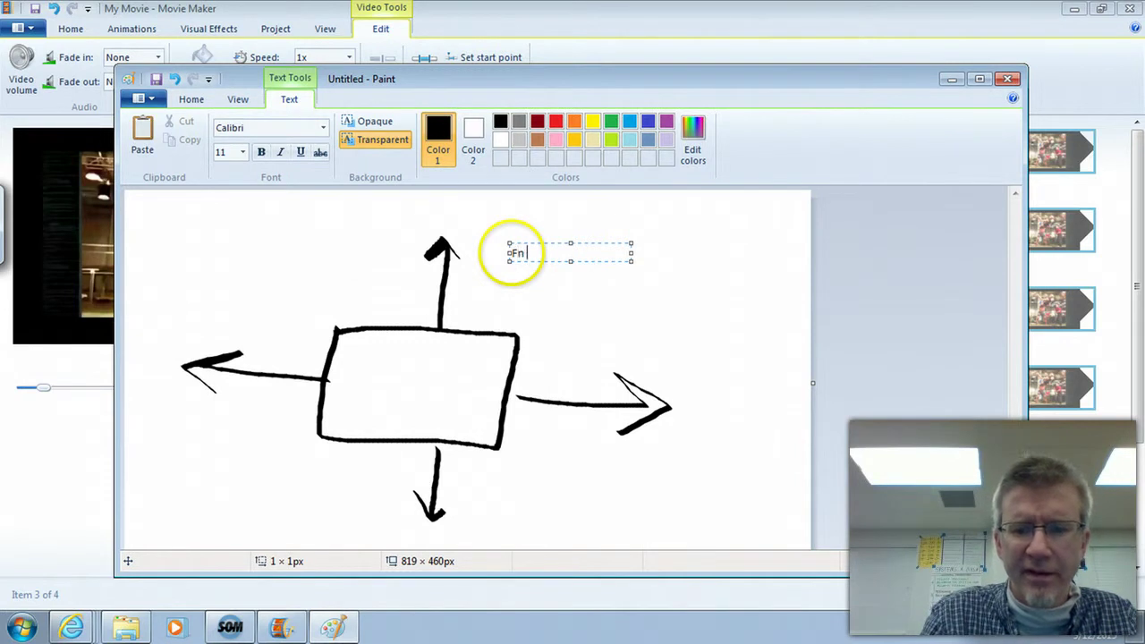
type("n = the normal force")
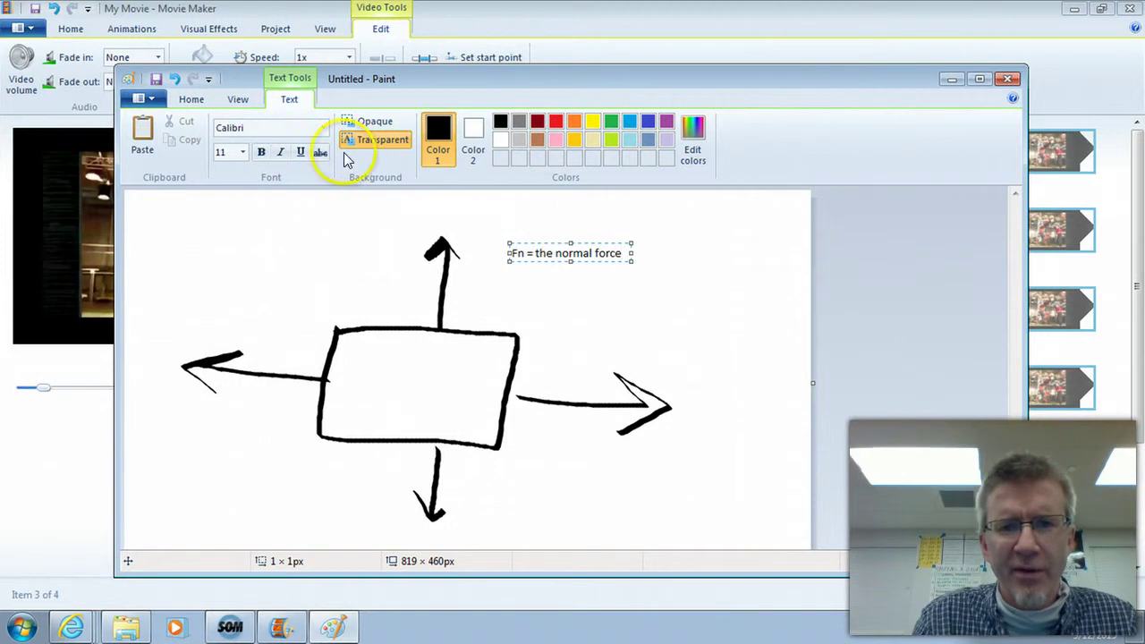
left_click(350, 298)
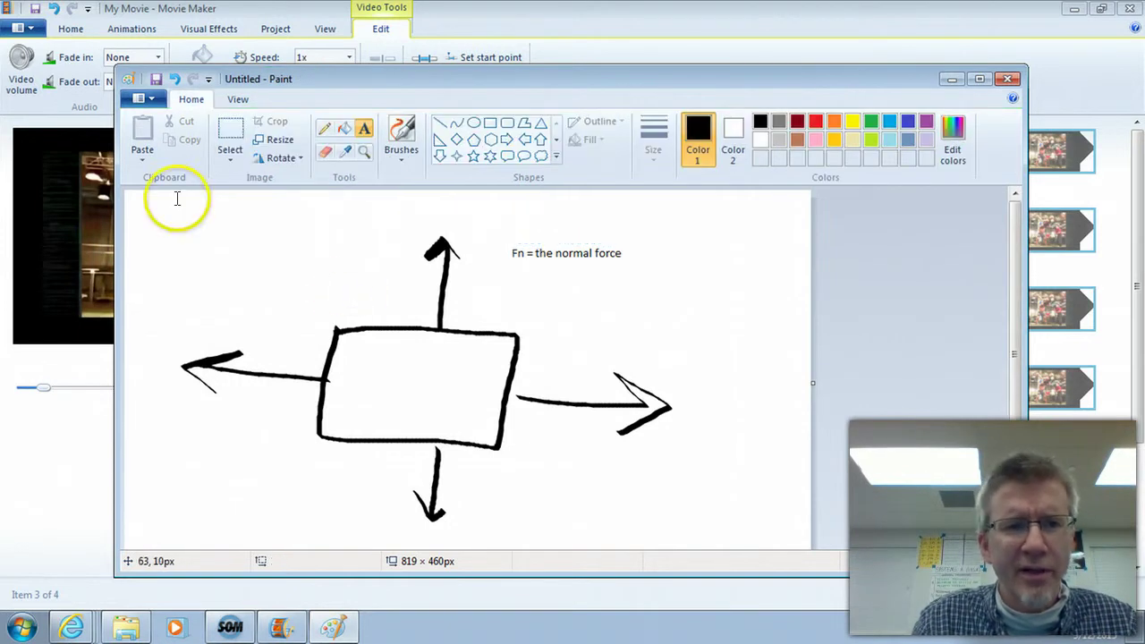
- Save the diagram as the PNG 'Free Body Diagram' in the personal U: drive folder
left_click(146, 98)
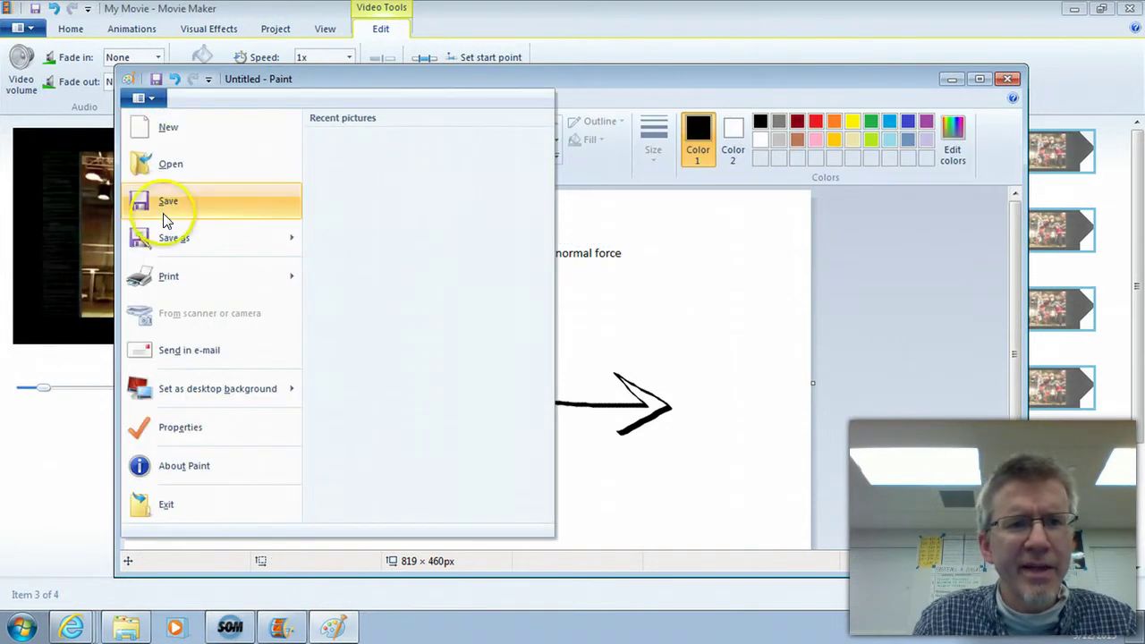
left_click(168, 238)
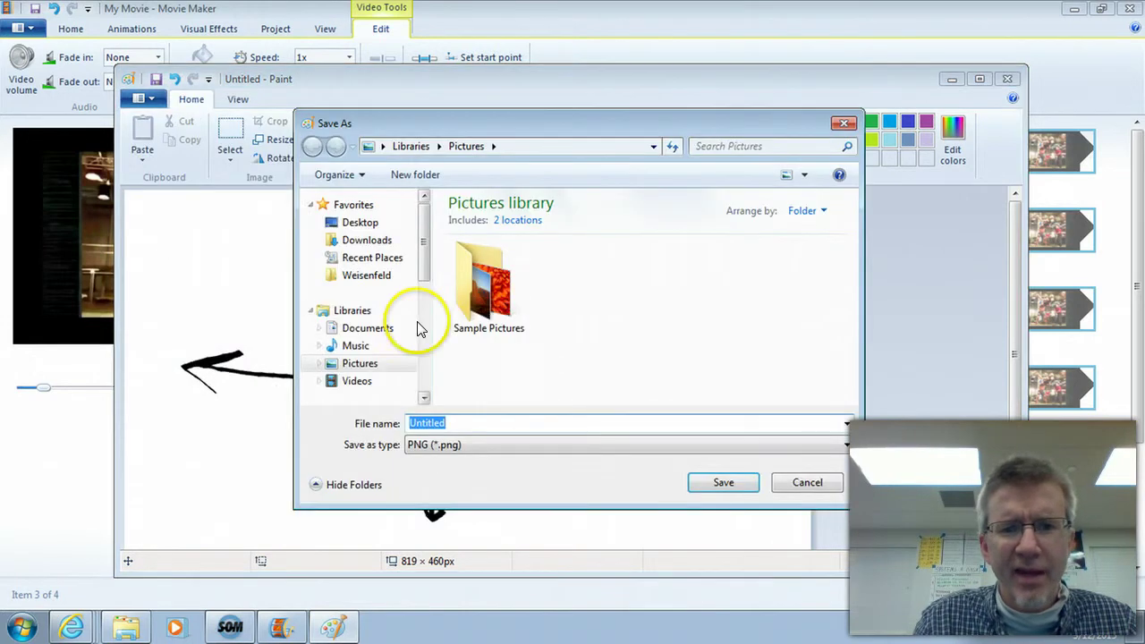
left_click(385, 280)
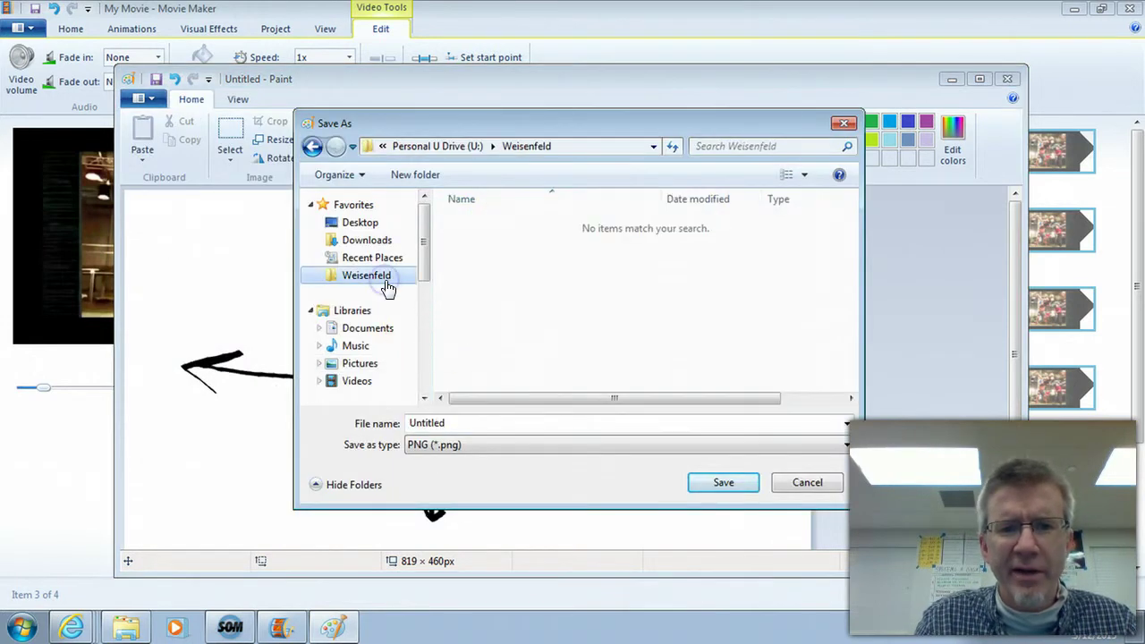
type("Free Body Diagram")
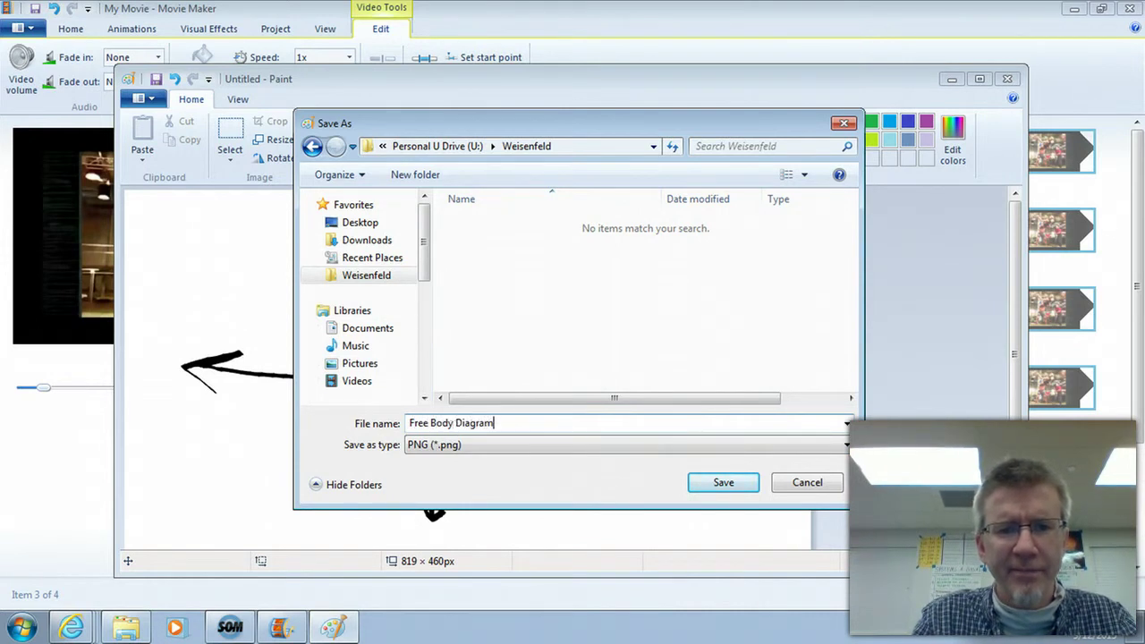
left_click(723, 484)
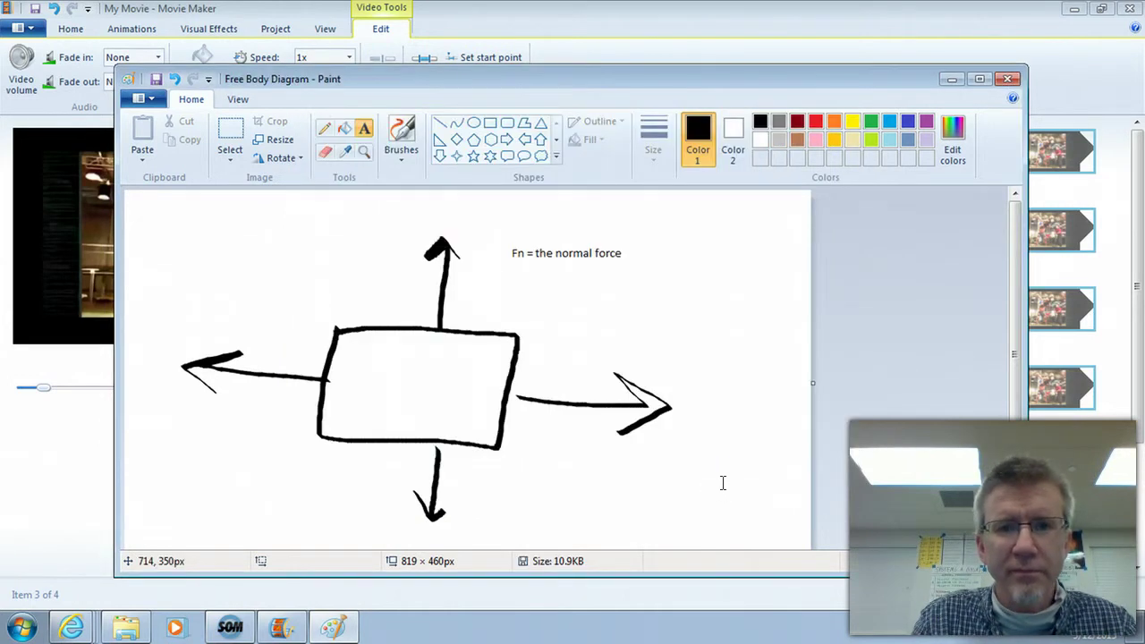
left_click(720, 19)
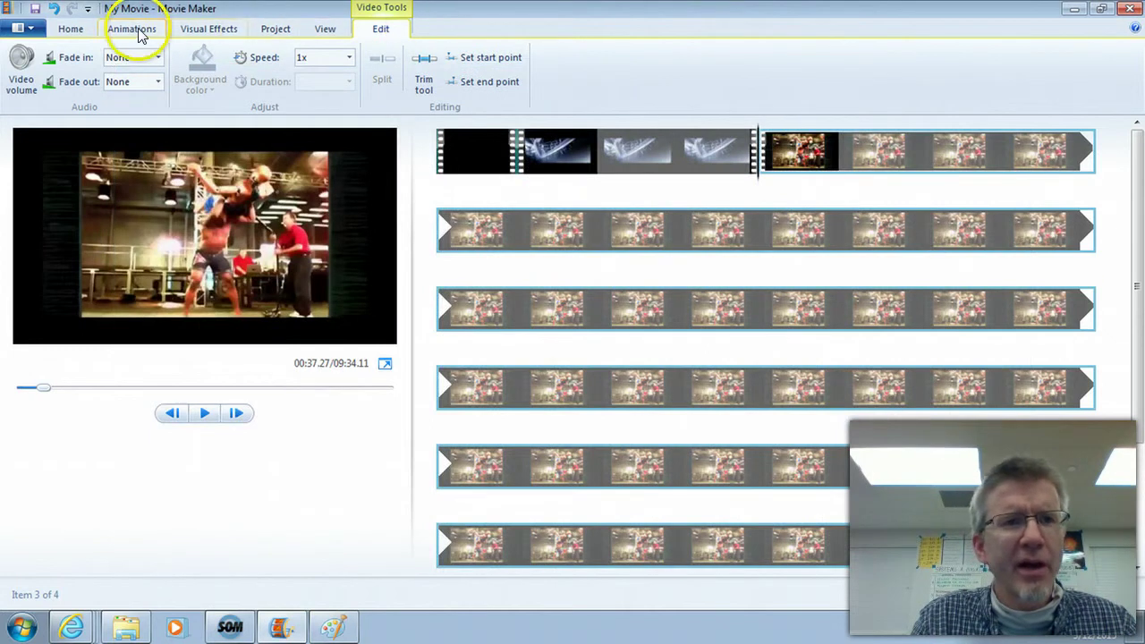
- Add the Free Body Diagram image to the Movie Maker project with Add videos and photos
left_click(73, 30)
left_click(132, 85)
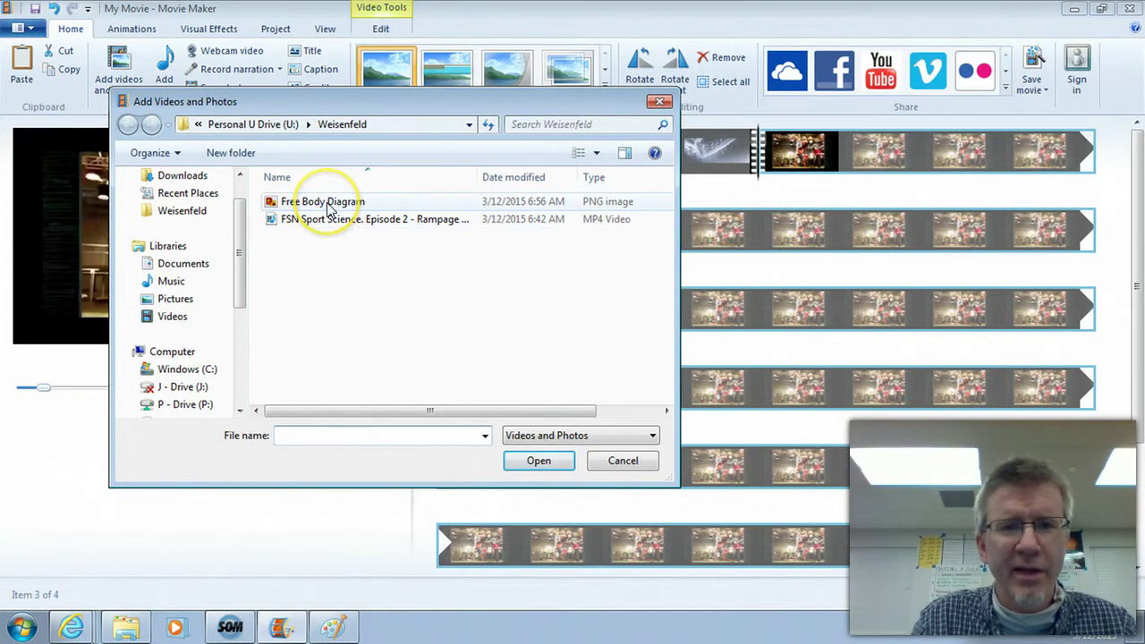
left_click(330, 207)
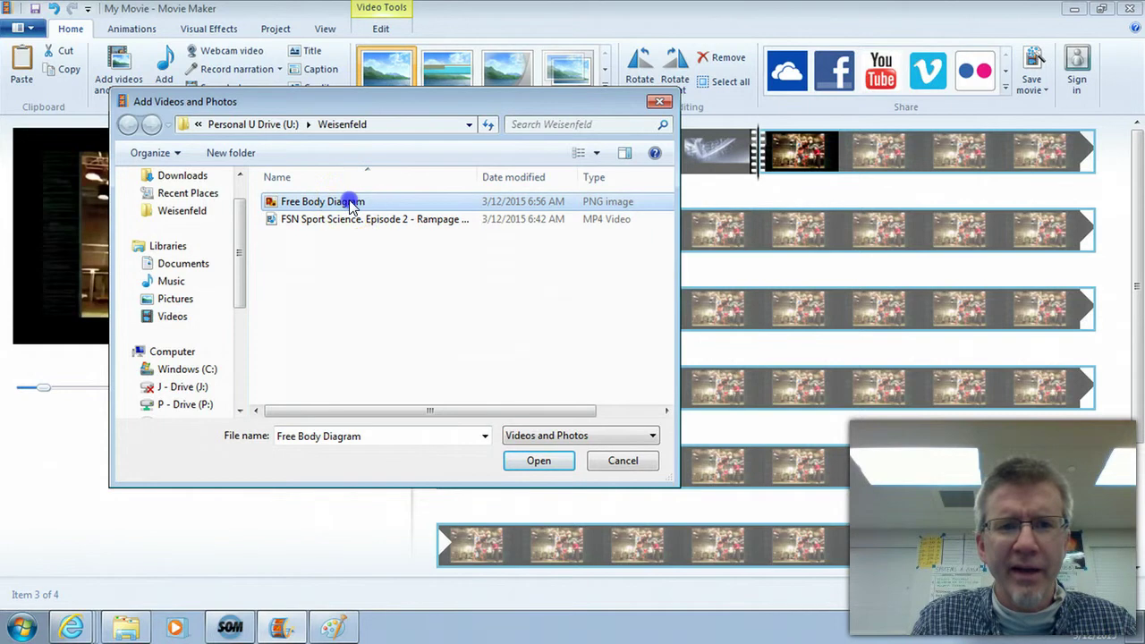
double_click(349, 204)
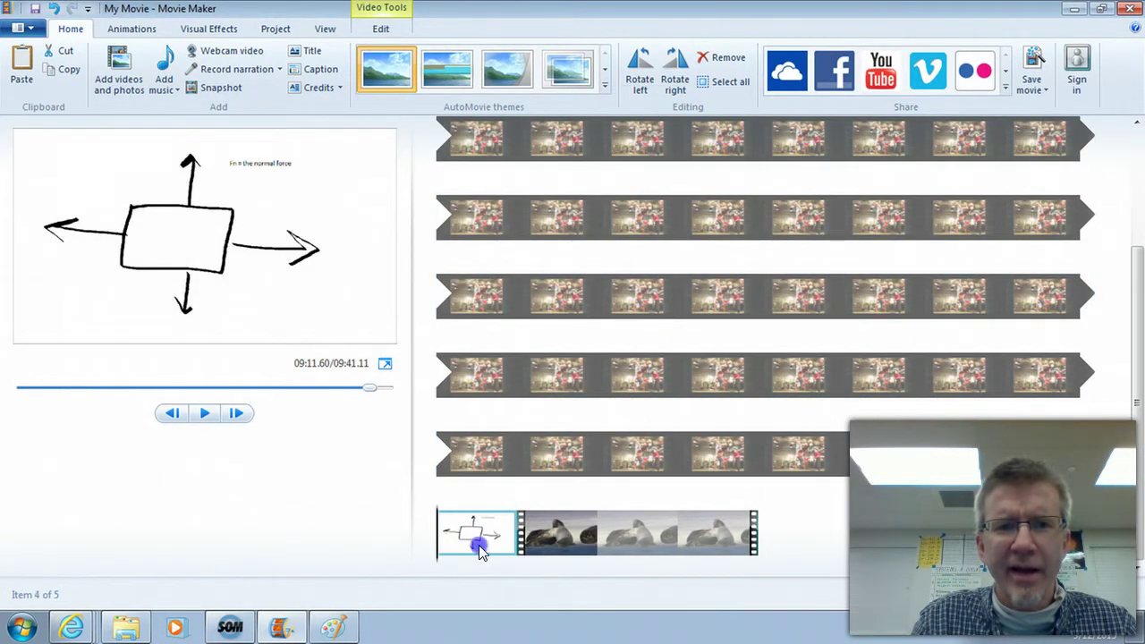
- Move the diagram clip directly after the Sport Science clip and preview the playback
left_click_drag(467, 531, 735, 158)
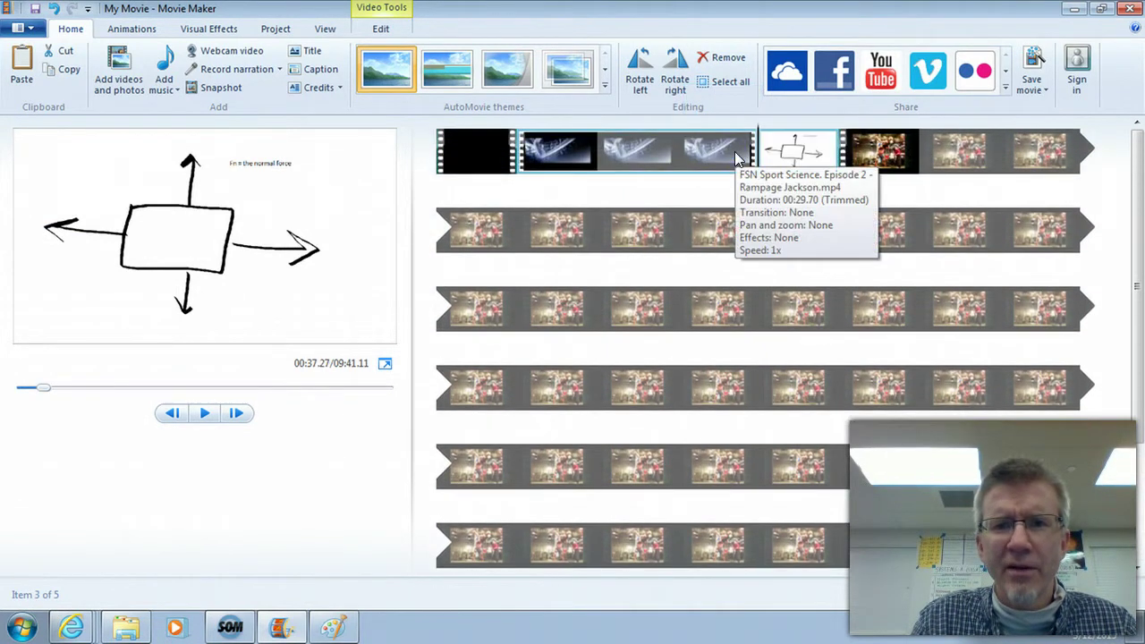
left_click(678, 153)
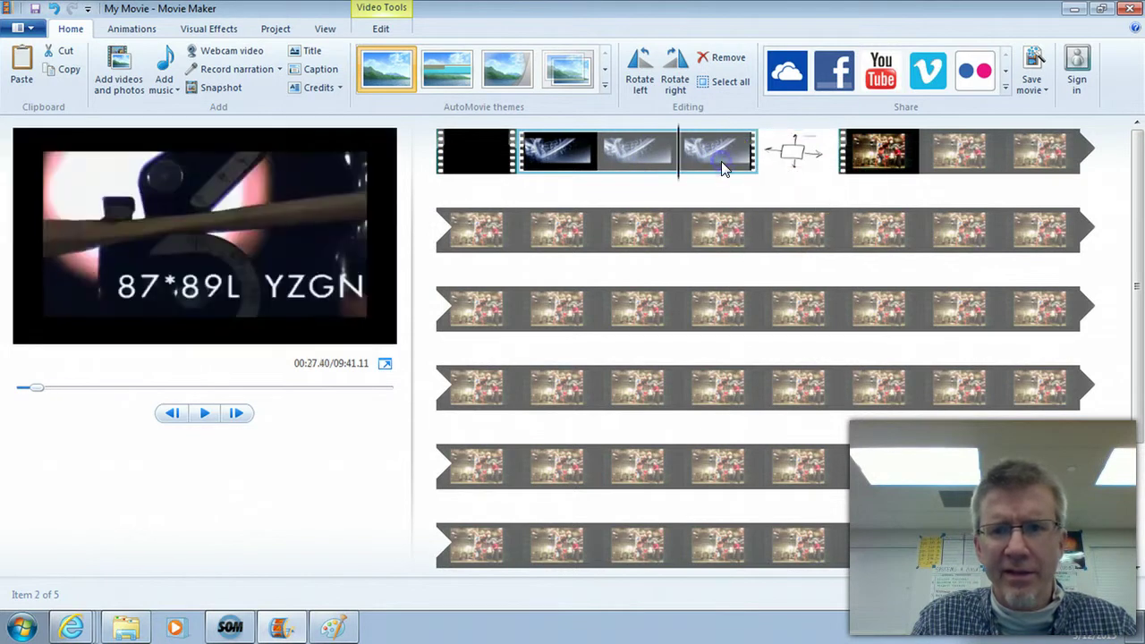
left_click(208, 411)
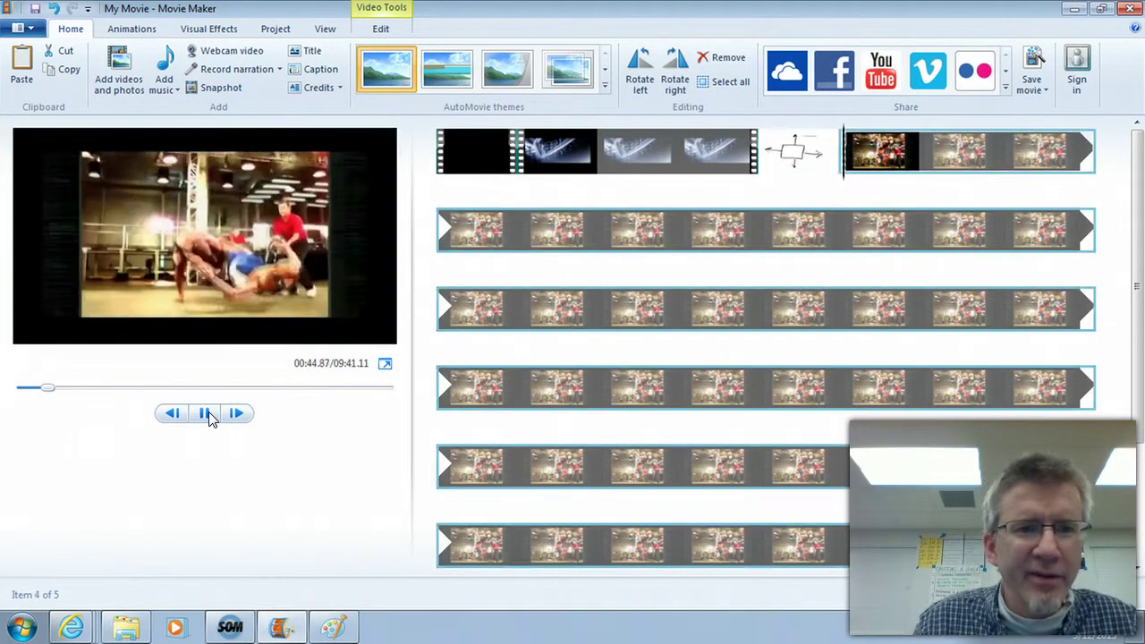
left_click(206, 414)
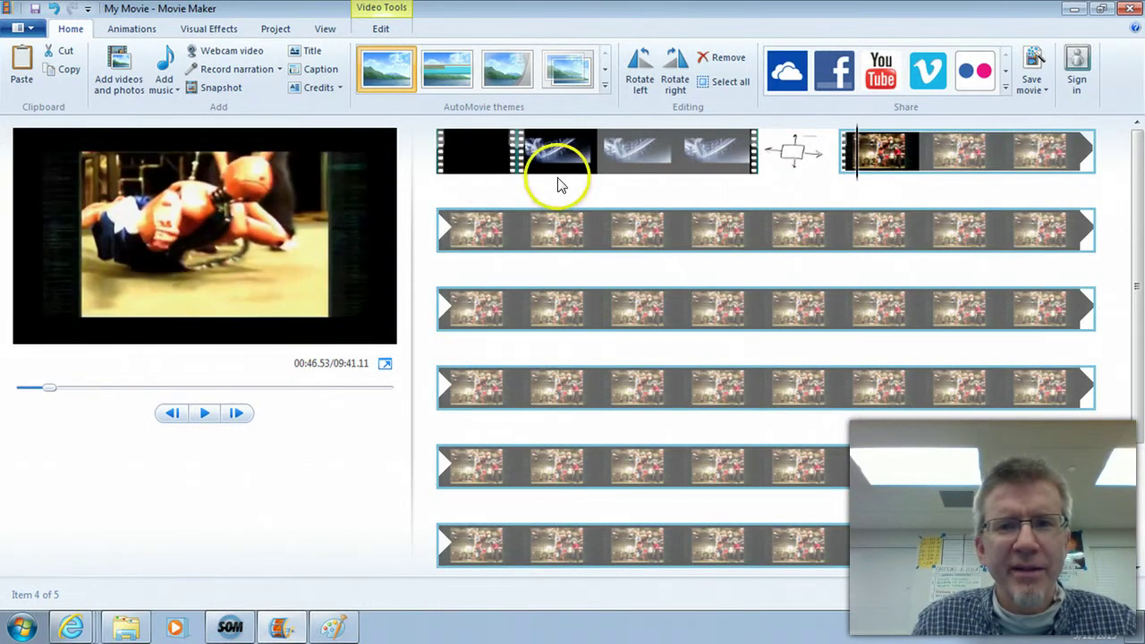
- Start a new Paint image without saving the diagram and fill it solid black
key("alt+Tab")
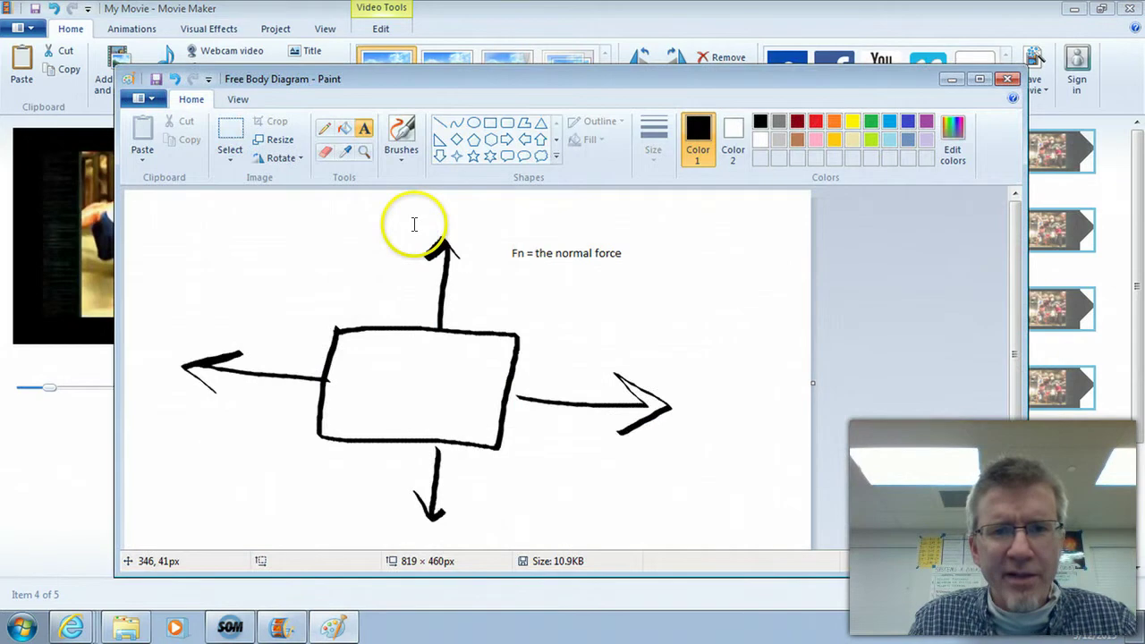
left_click(590, 298)
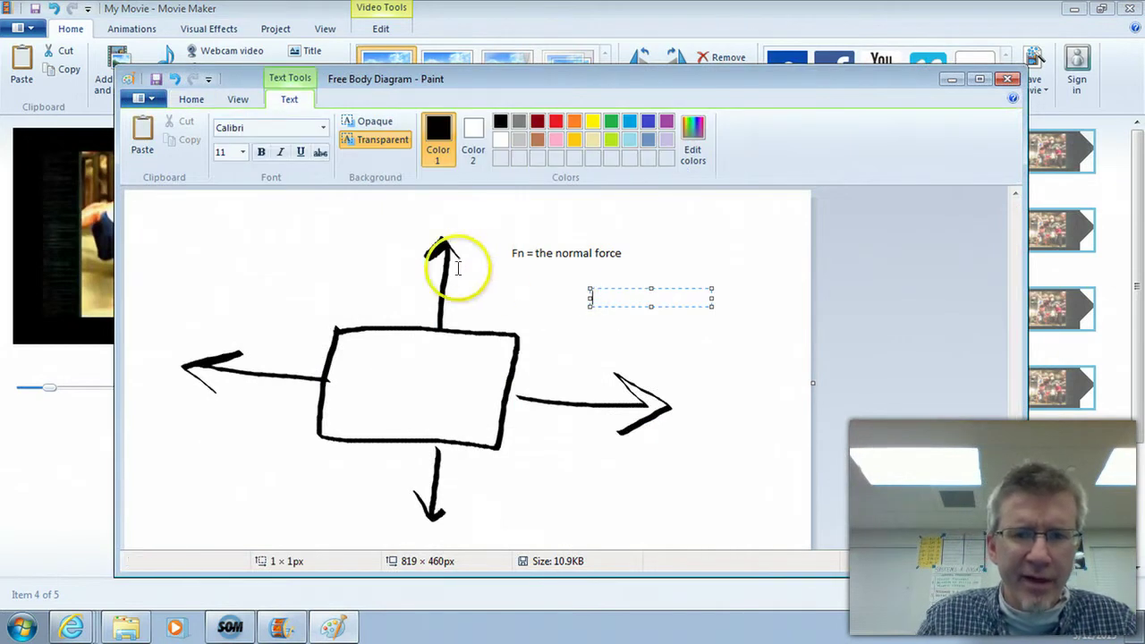
key("alt+F4")
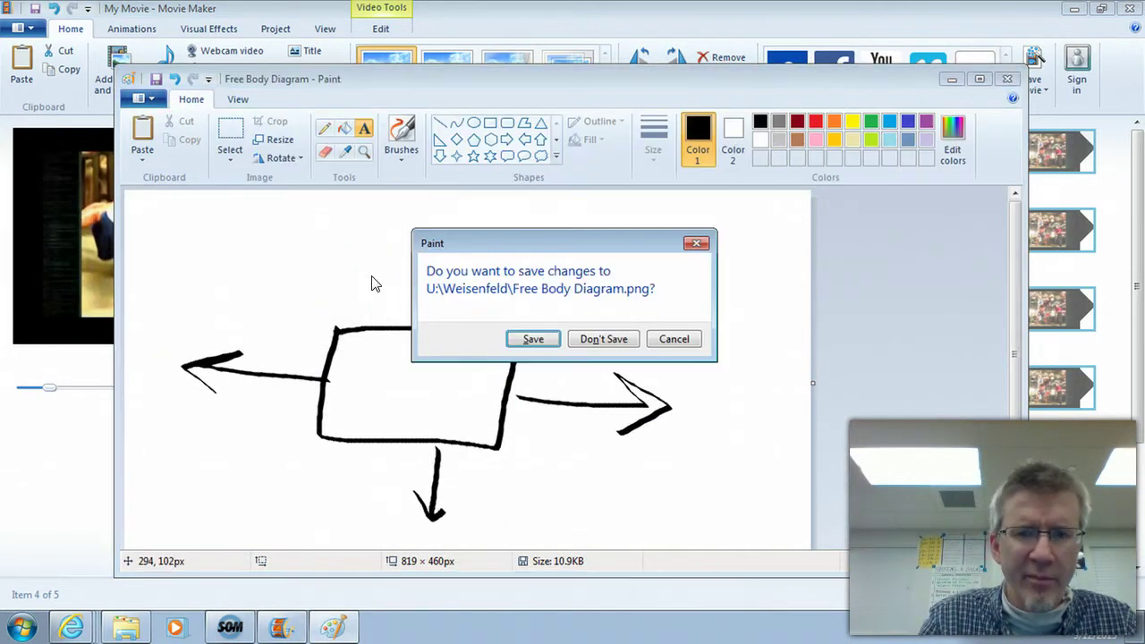
left_click(599, 338)
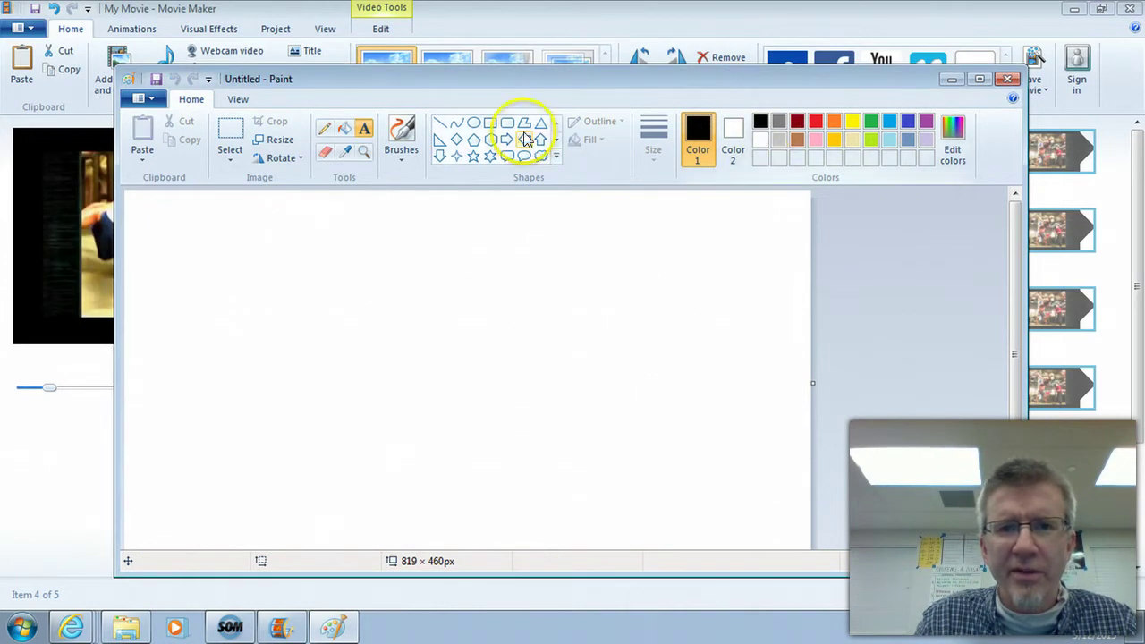
left_click(346, 134)
left_click(442, 273)
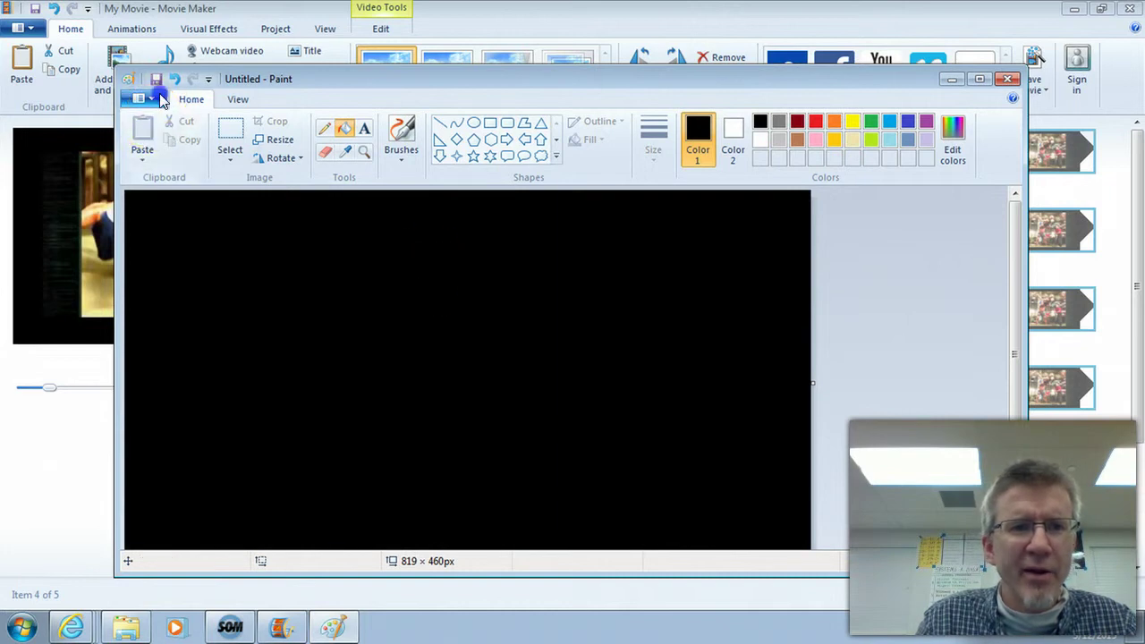
- Save the black image as the PNG 'Black Screen' and return to Movie Maker
left_click(158, 100)
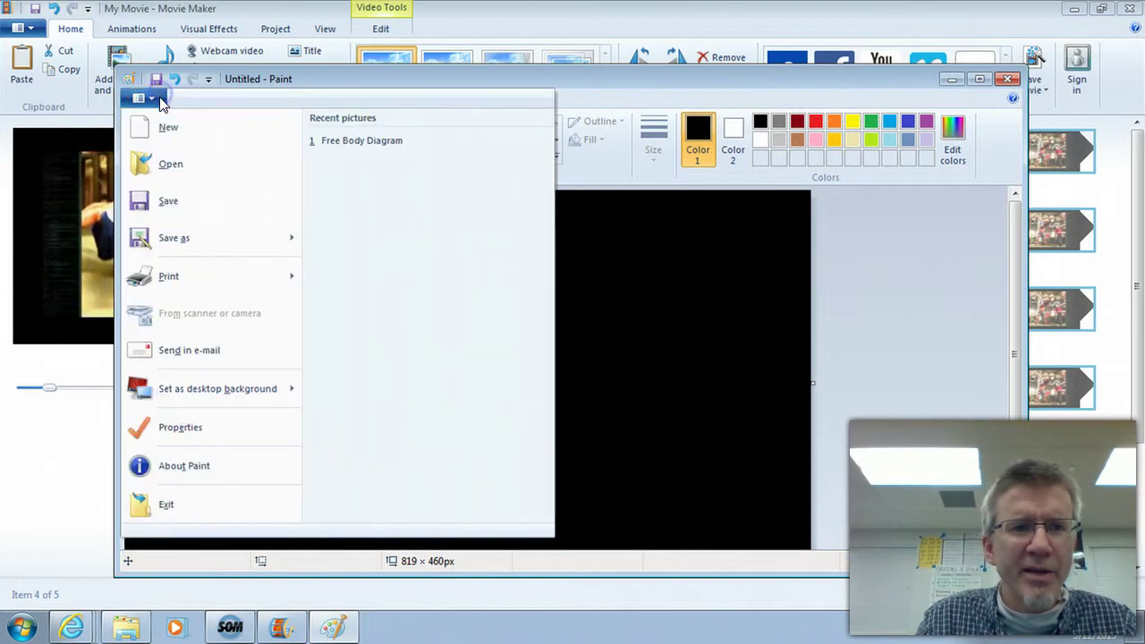
left_click(158, 231)
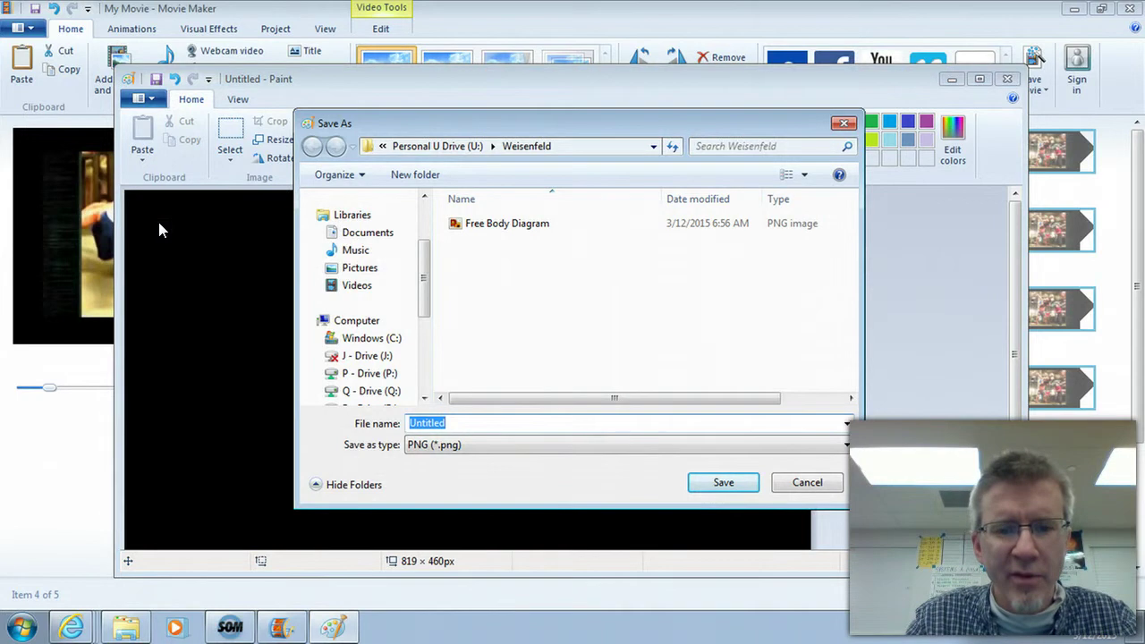
type("Black Screen")
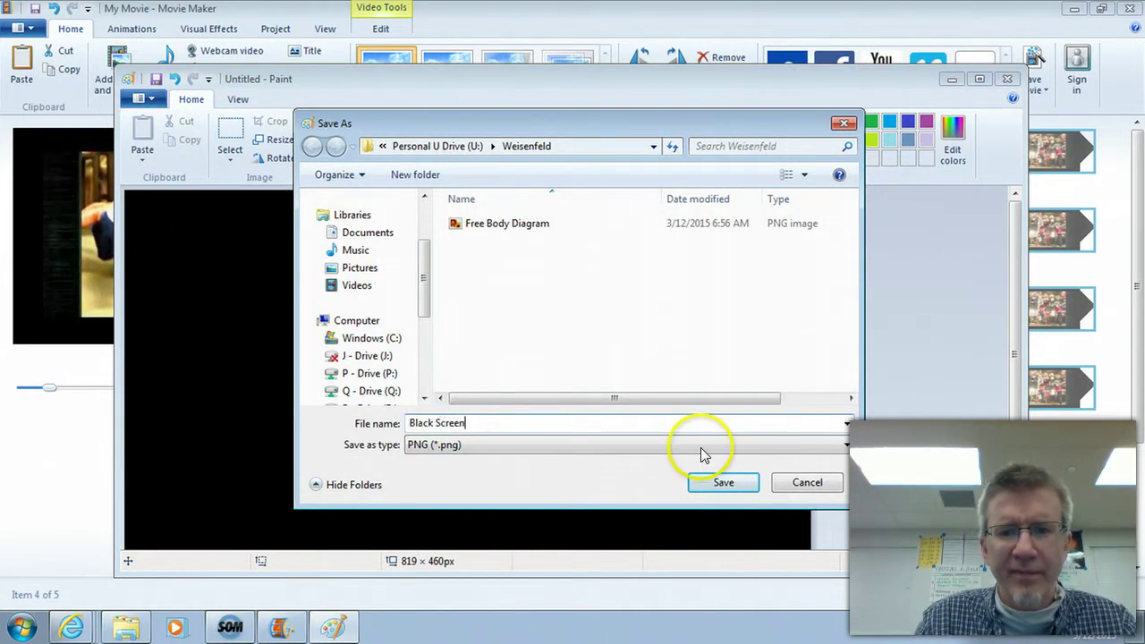
left_click(723, 484)
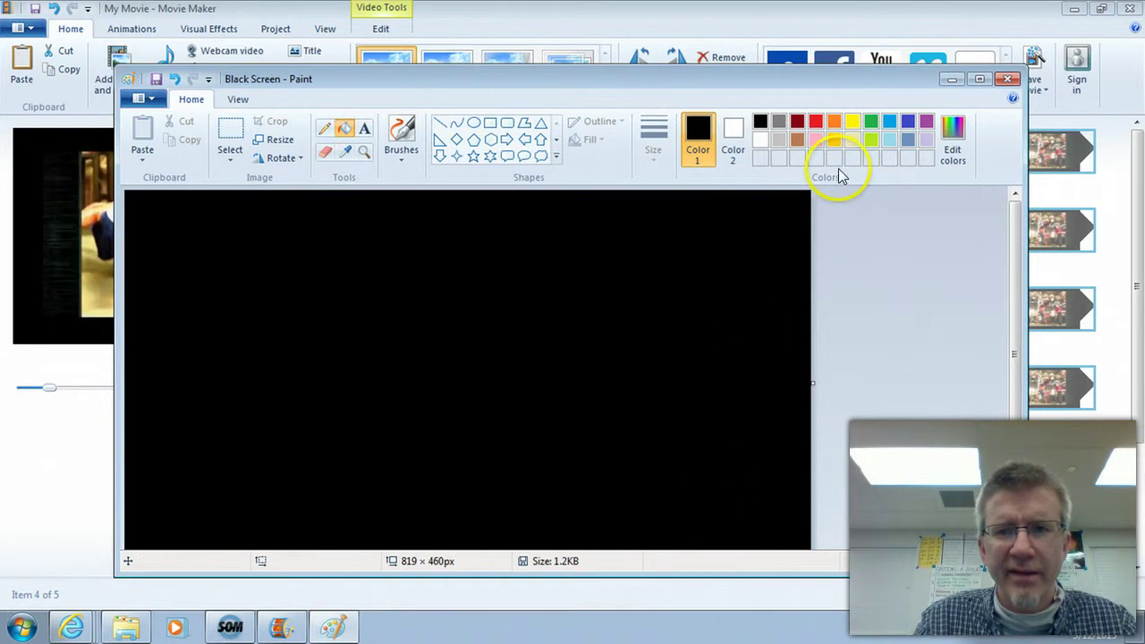
left_click(660, 49)
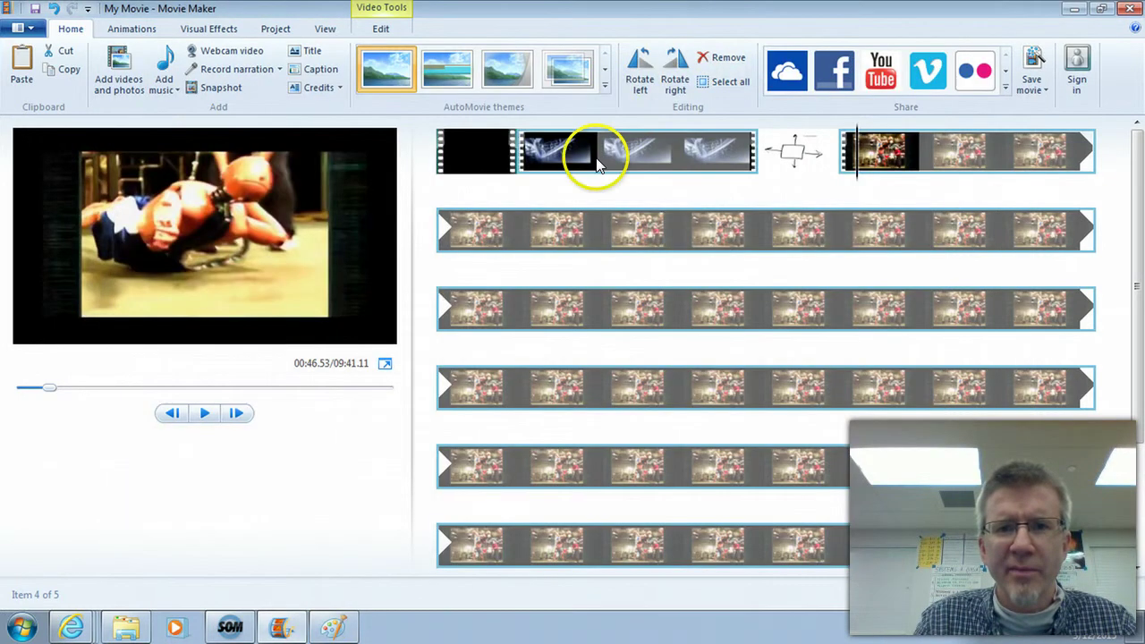
- Insert the Black Screen image after the opening black clip and preview it
left_click(512, 163)
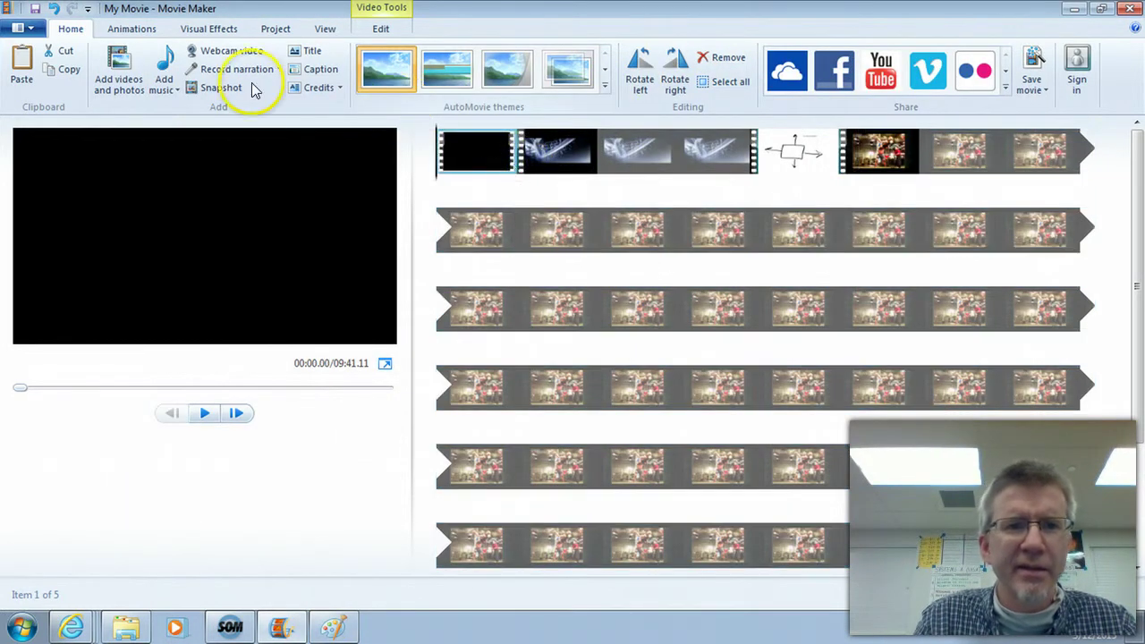
left_click(117, 72)
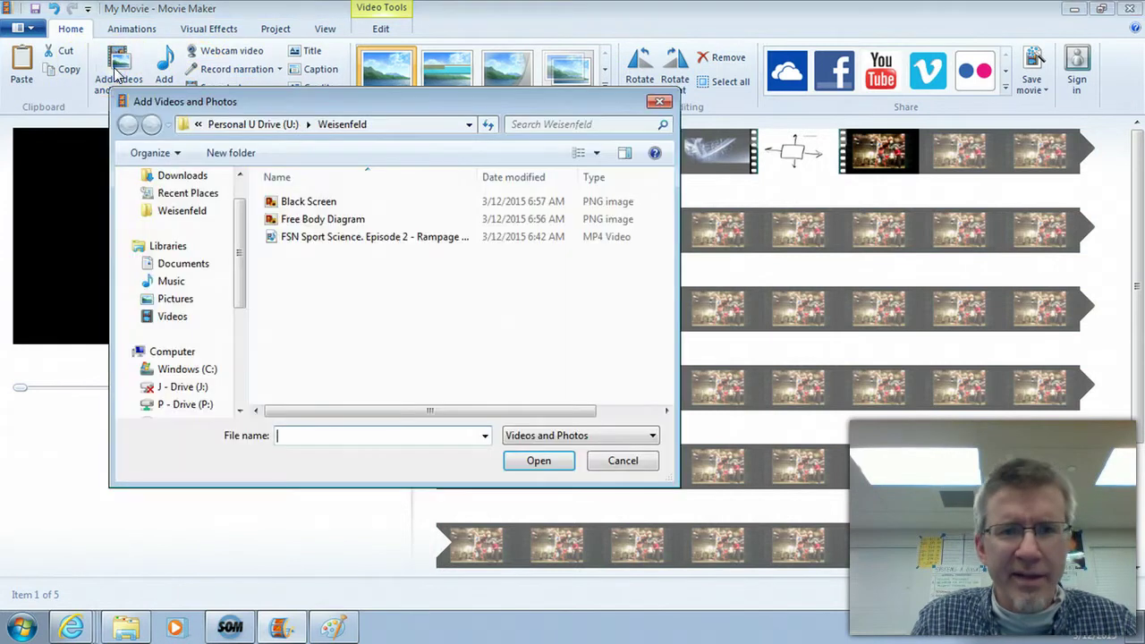
double_click(312, 209)
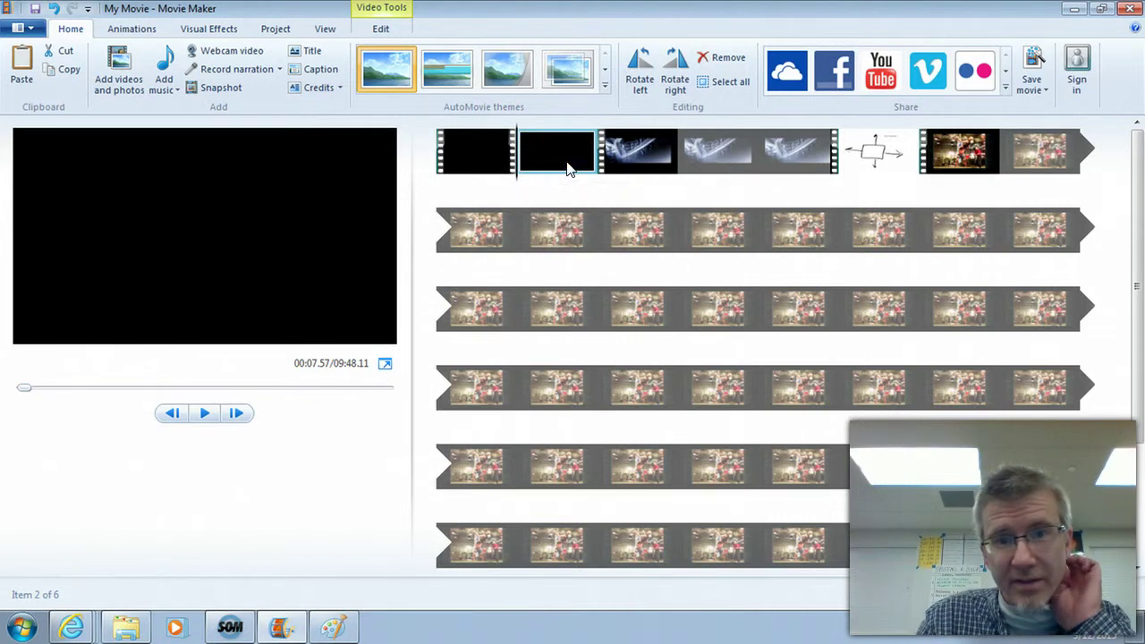
key("space")
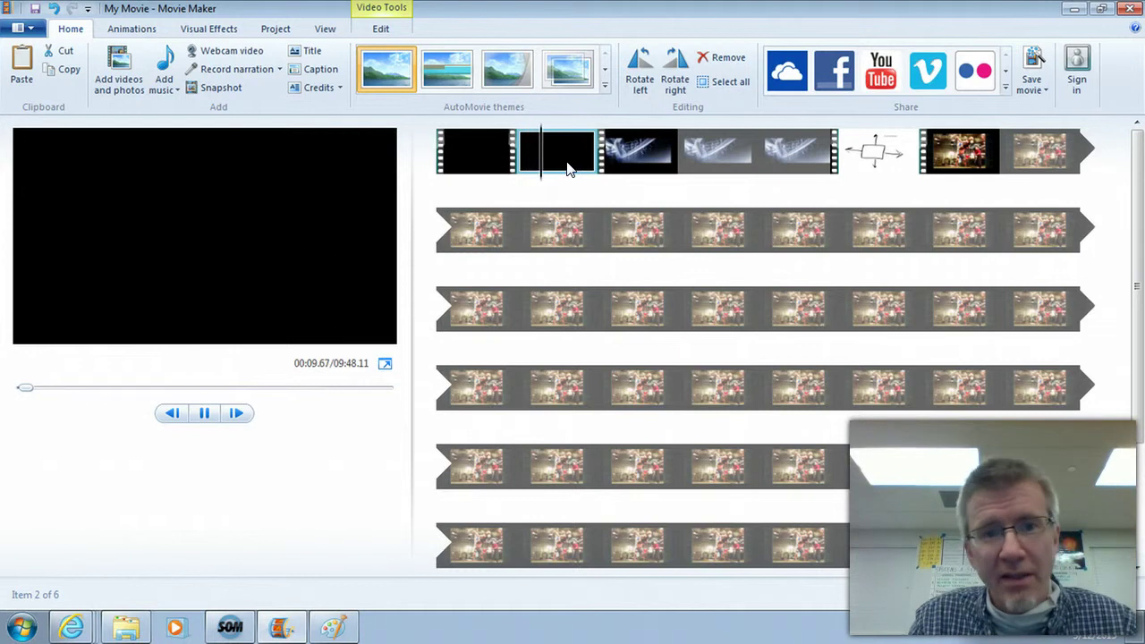
key("space")
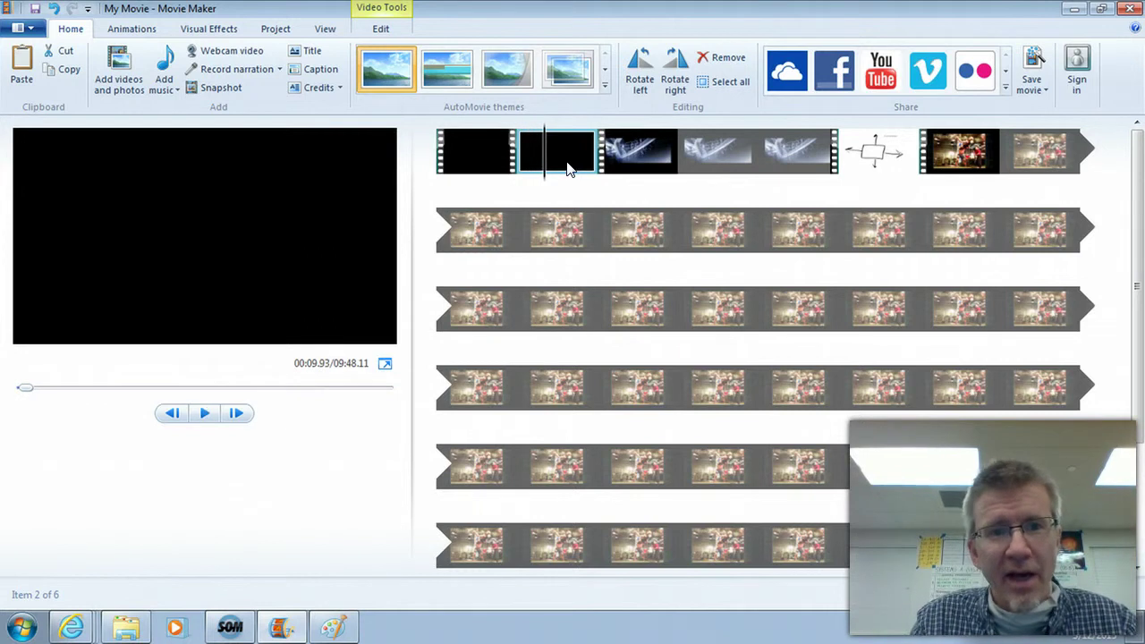
- Caption the Black Screen clip with "Here is a black screen free for captions."
left_click(331, 73)
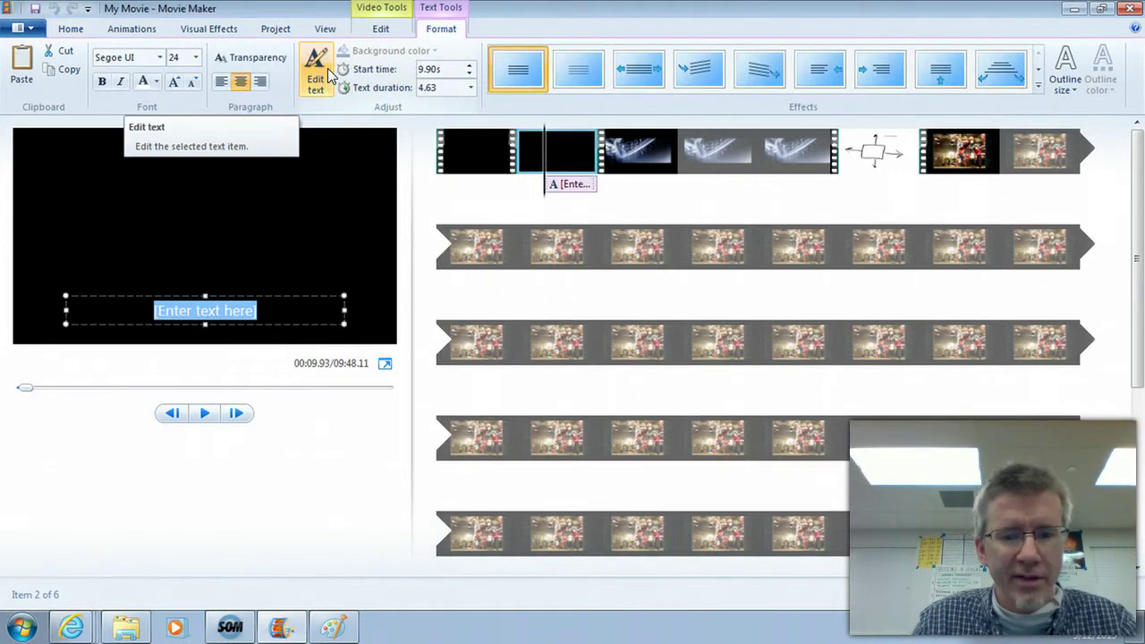
type("Here is a black")
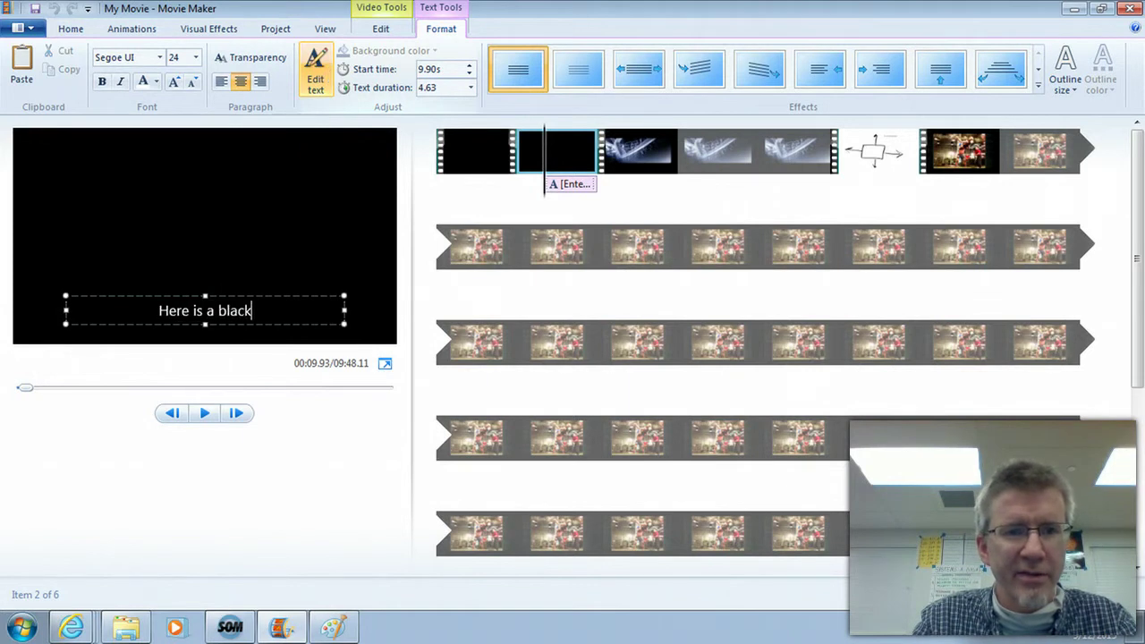
type(" screen f")
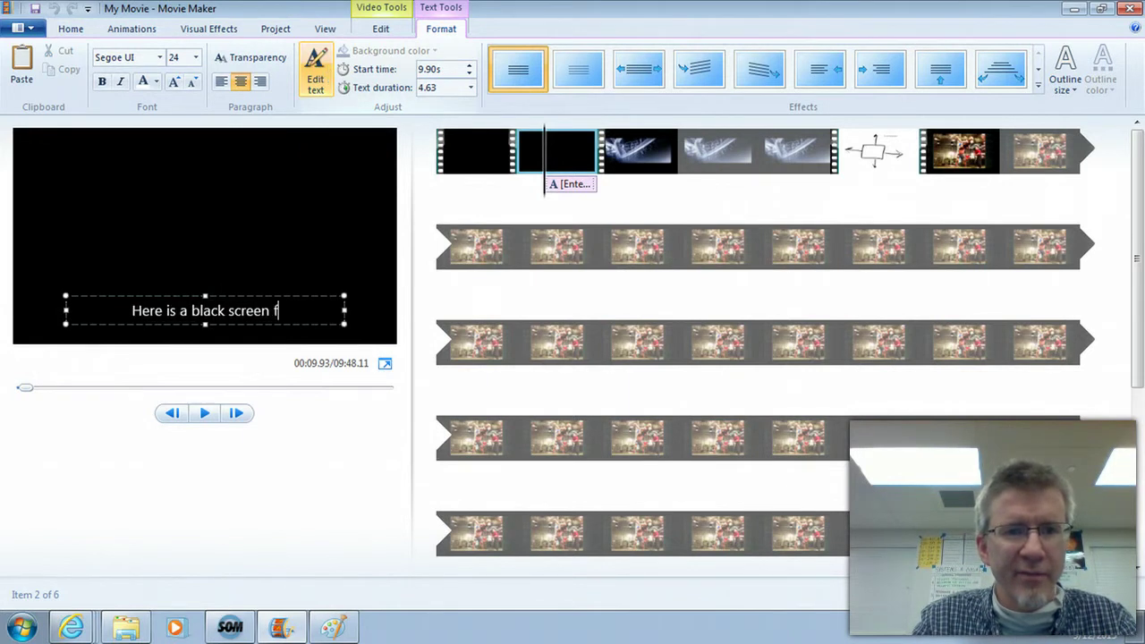
type("ree for captions.")
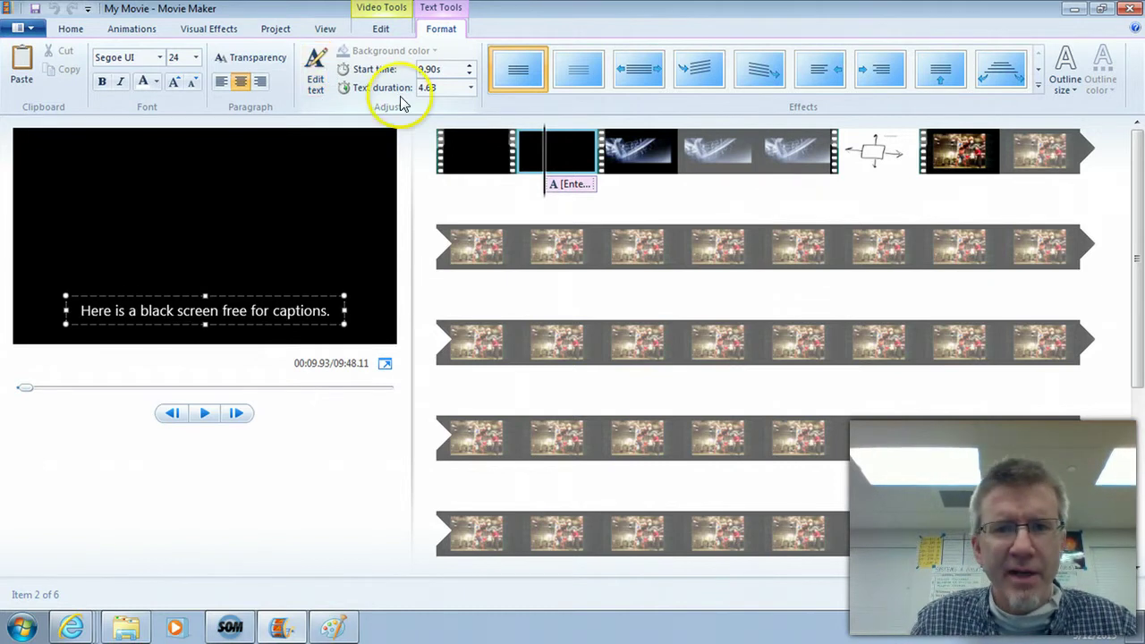
left_click(402, 285)
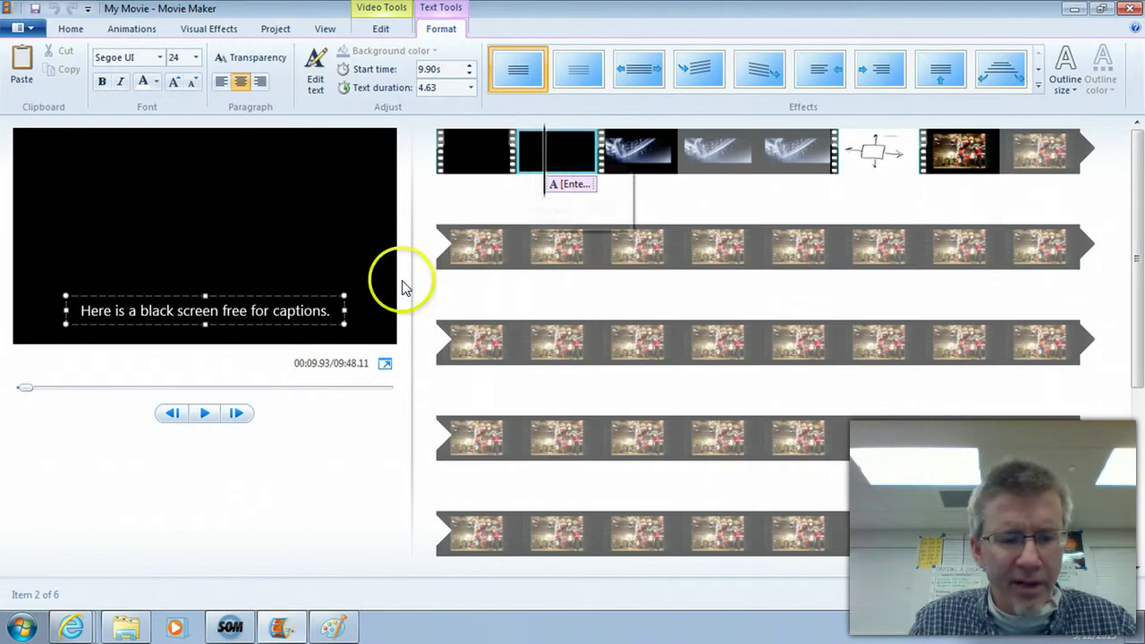